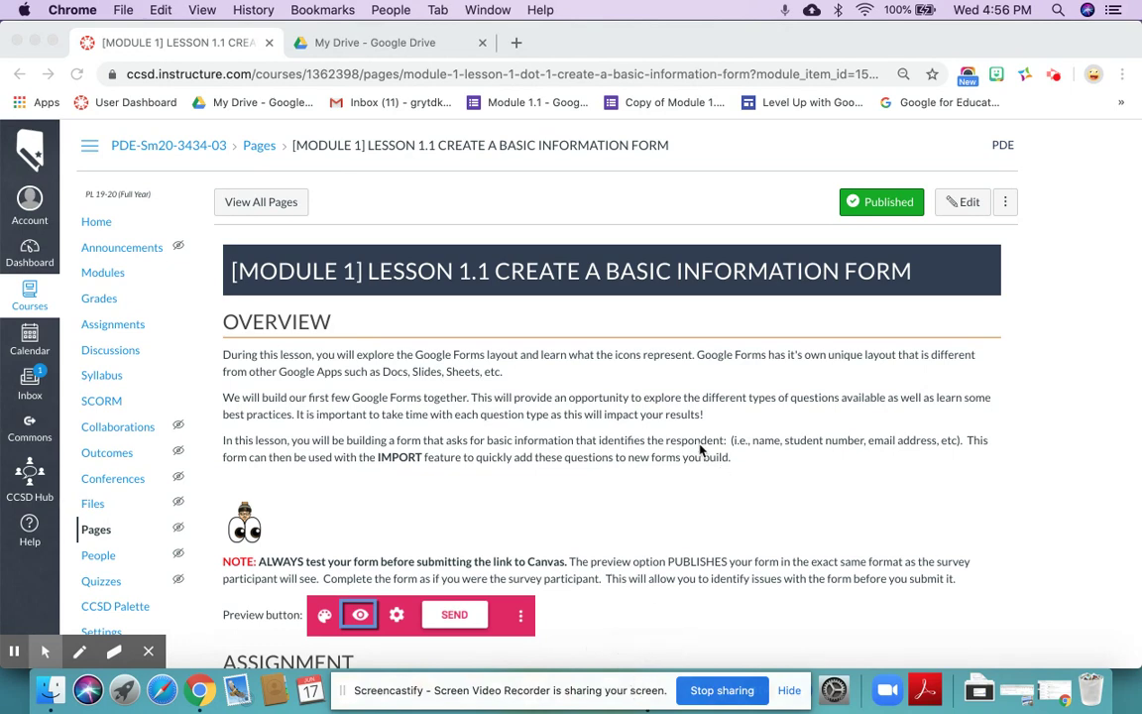
- From Google Drive's My Drive, open the PDE 3434 - Google Forms - Jan2020 folder
scroll(700, 451, down, 2)
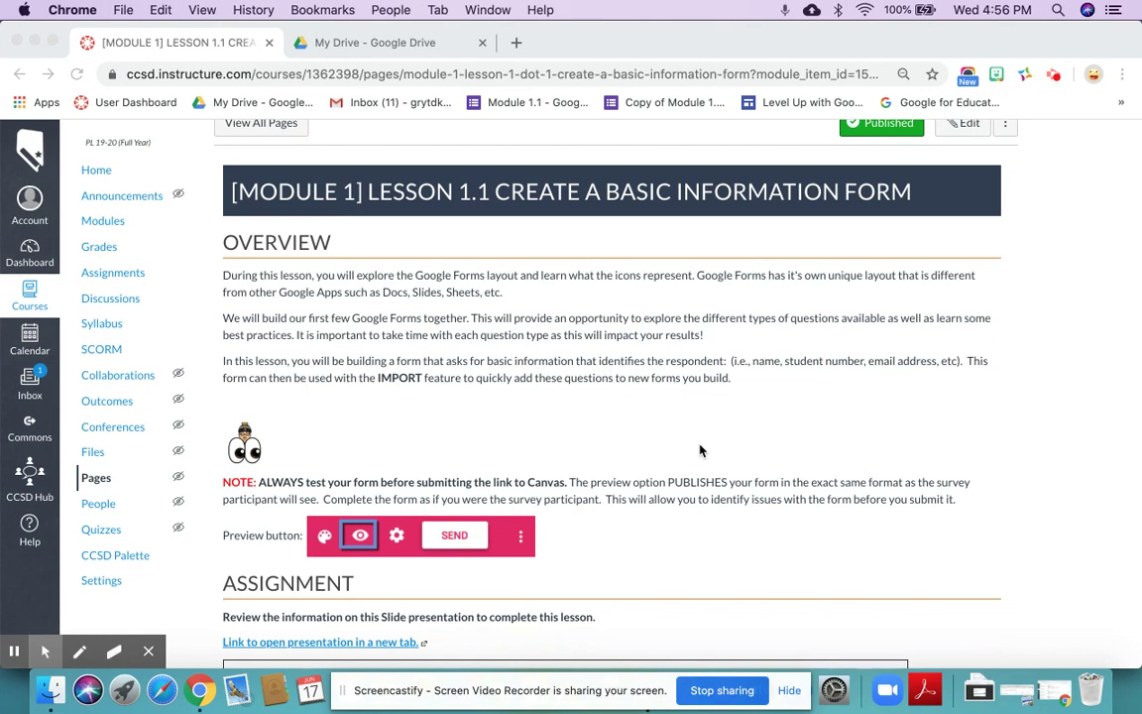
scroll(644, 412, down, 5)
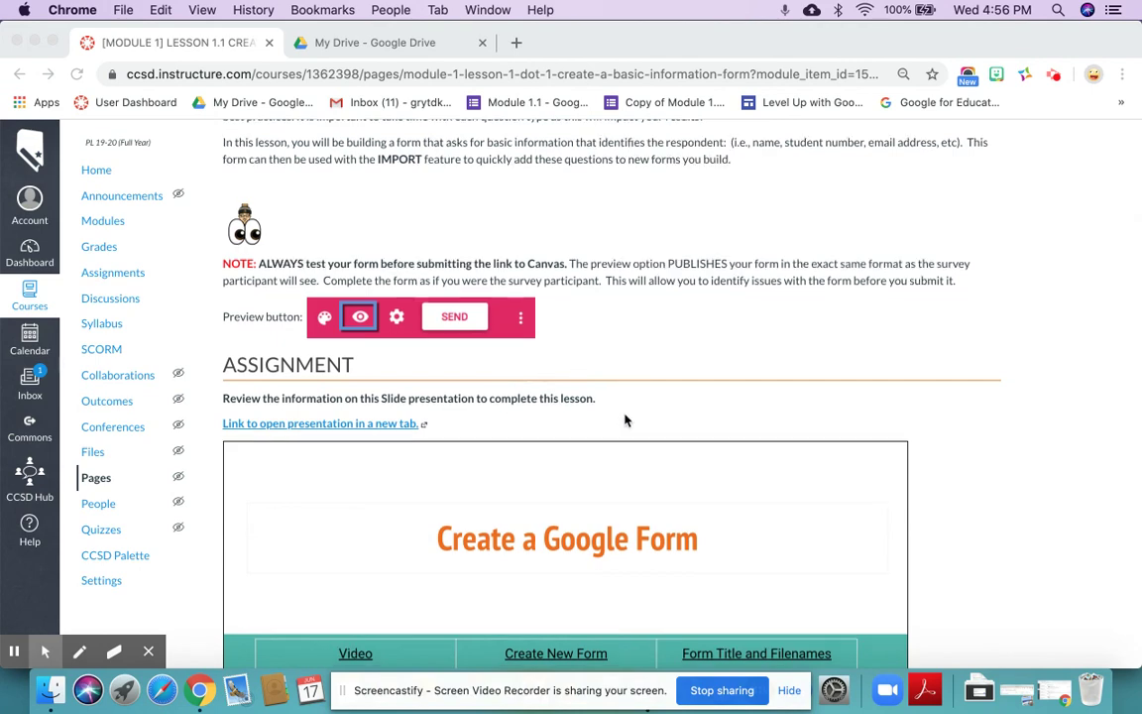
scroll(595, 406, down, 5)
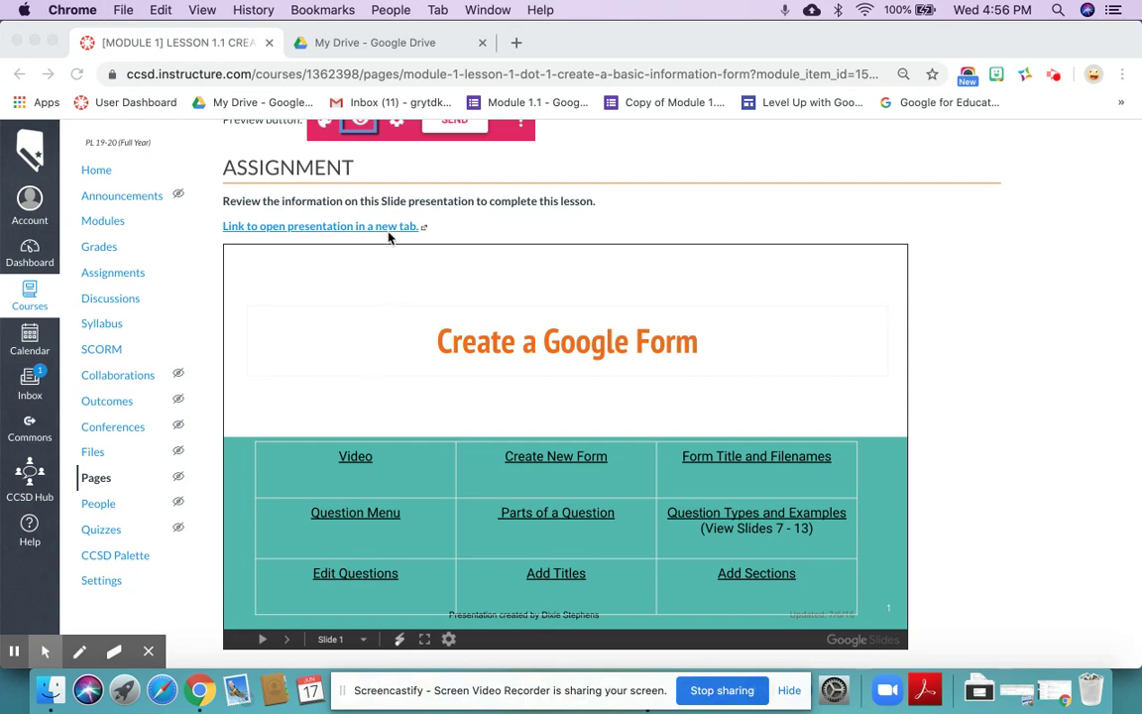
scroll(600, 240, down, 1)
scroll(607, 240, down, 2)
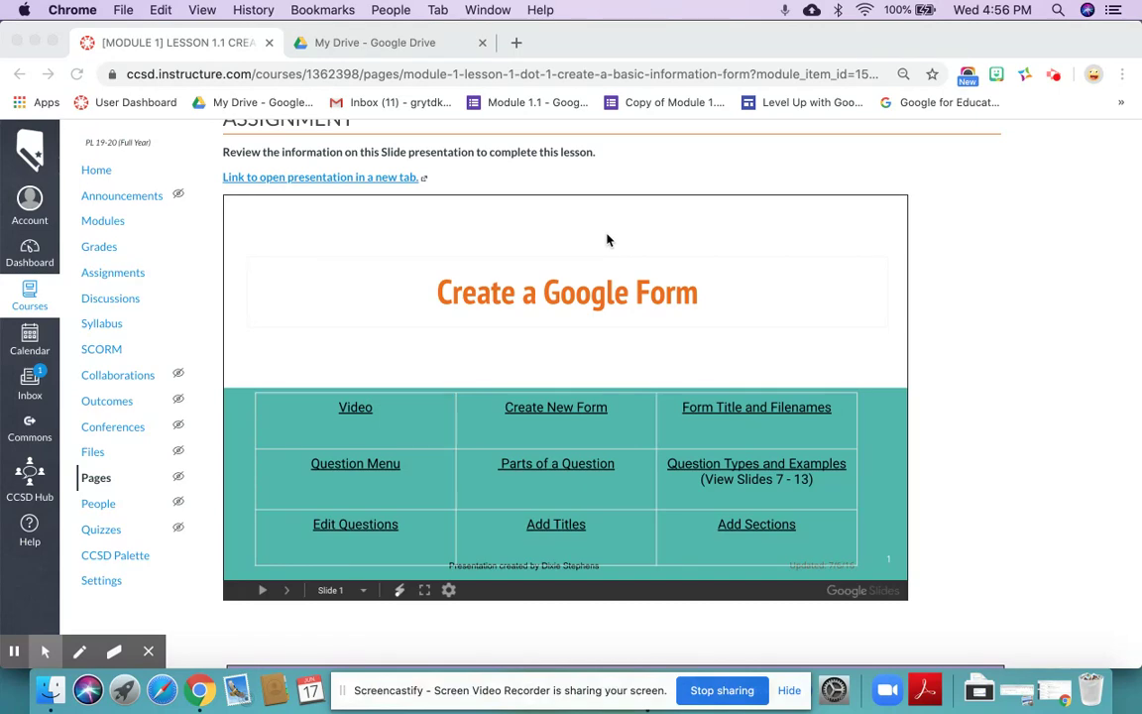
scroll(607, 239, down, 7)
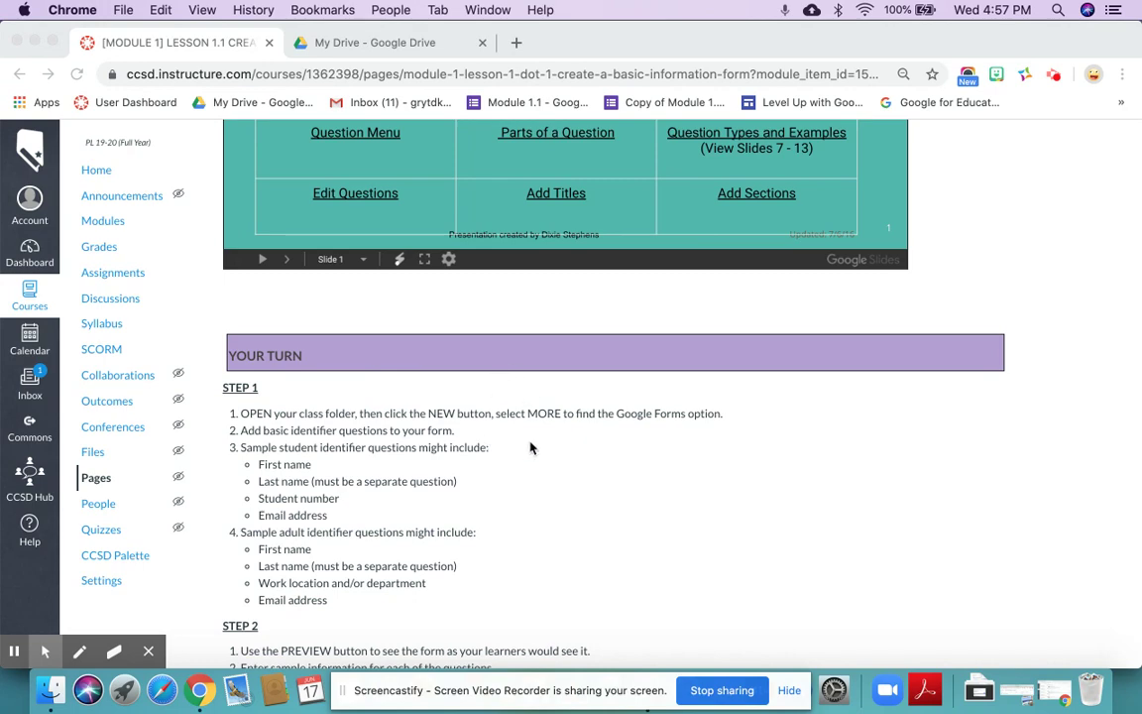
scroll(535, 461, down, 2)
scroll(535, 462, down, 2)
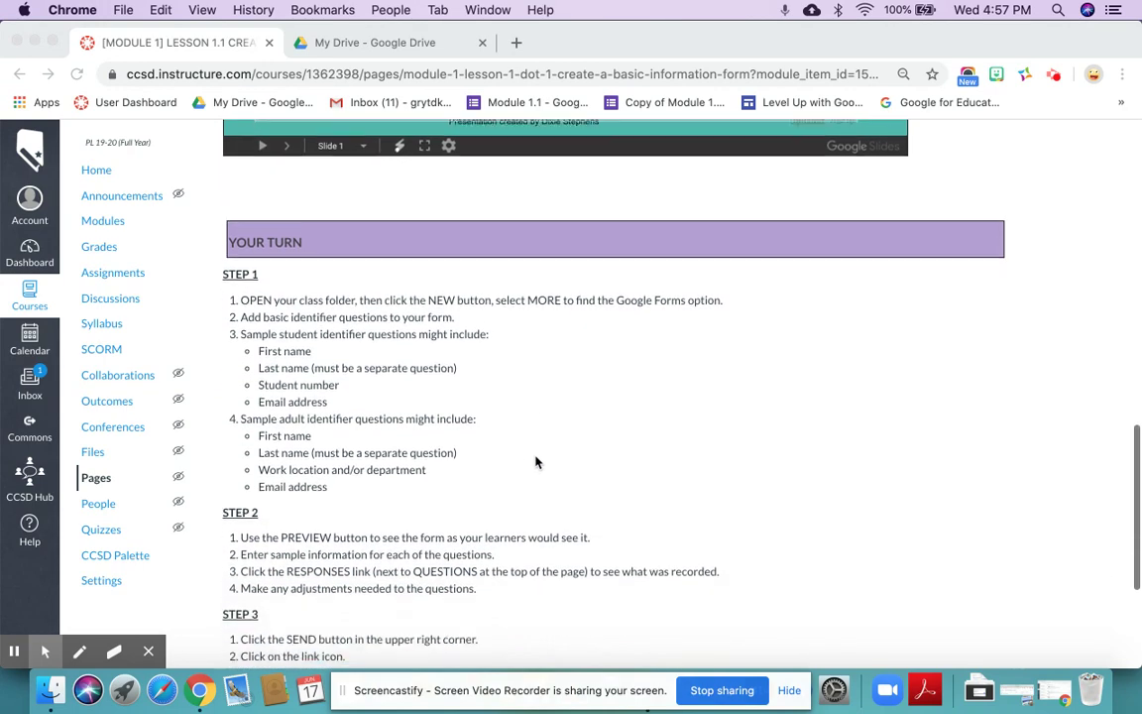
scroll(509, 473, down, 5)
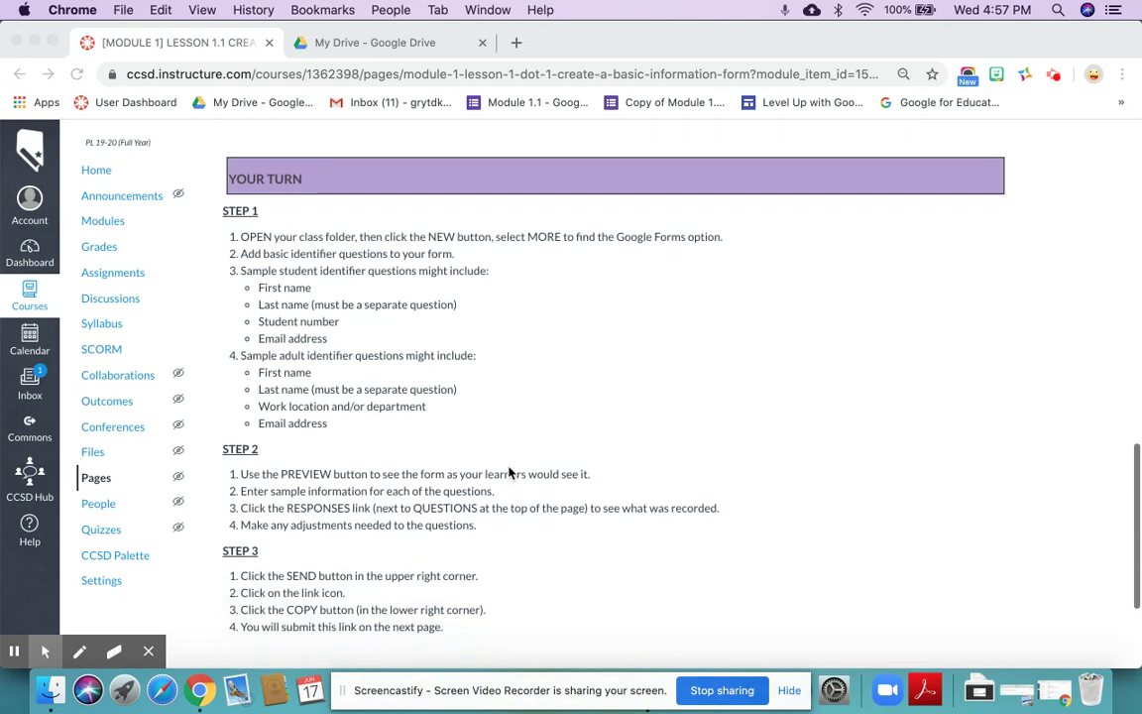
scroll(508, 473, down, 2)
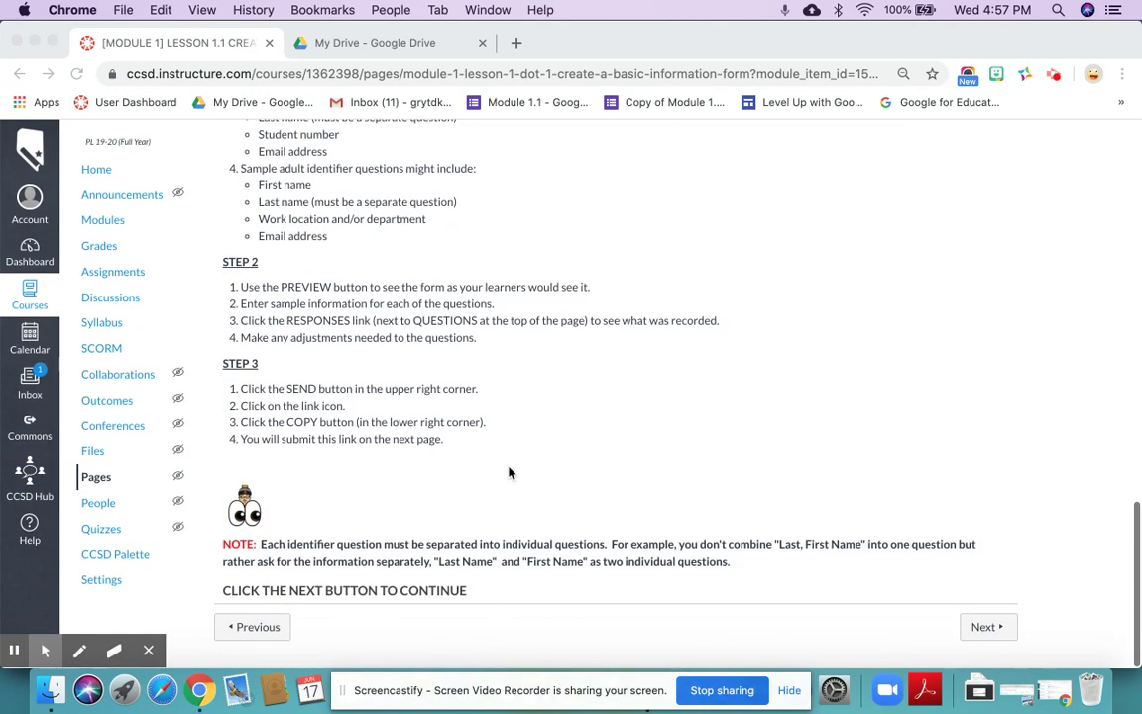
scroll(509, 473, up, 5)
scroll(508, 473, up, 2)
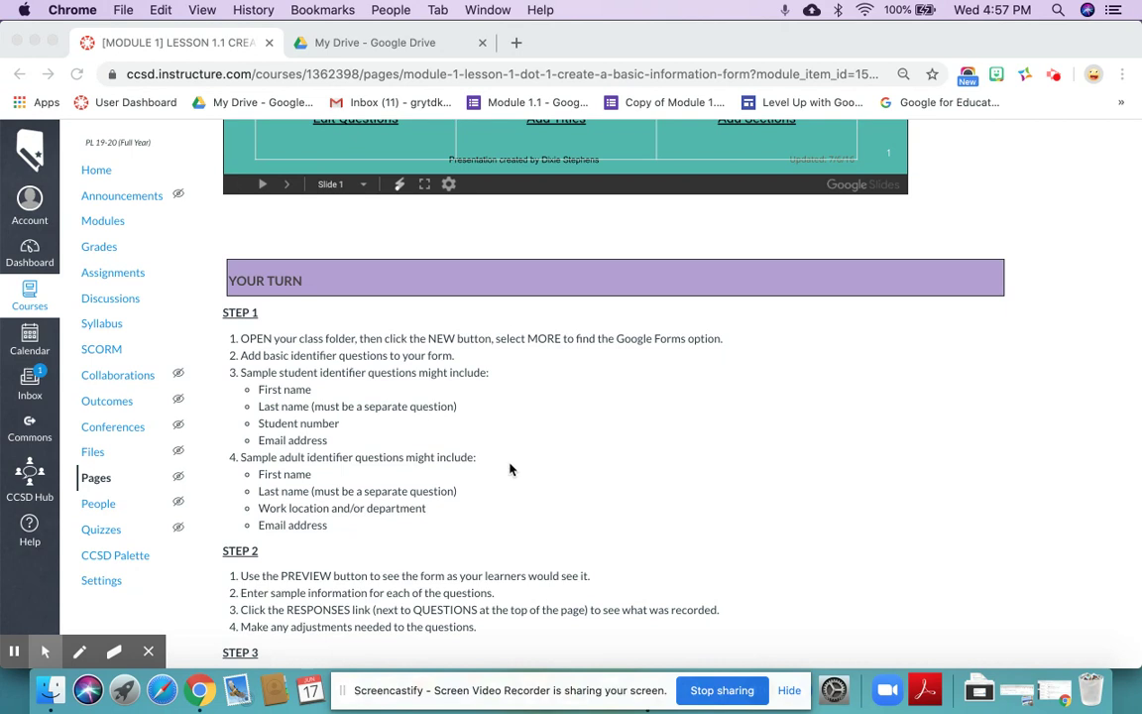
click(421, 49)
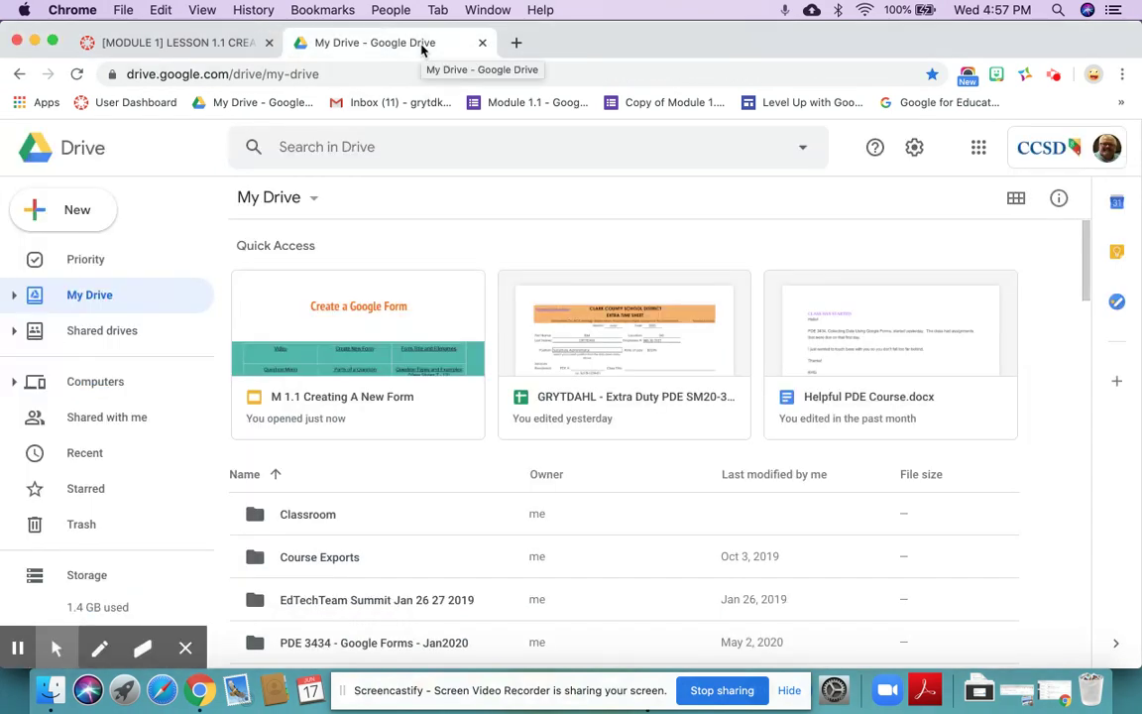
double_click(365, 644)
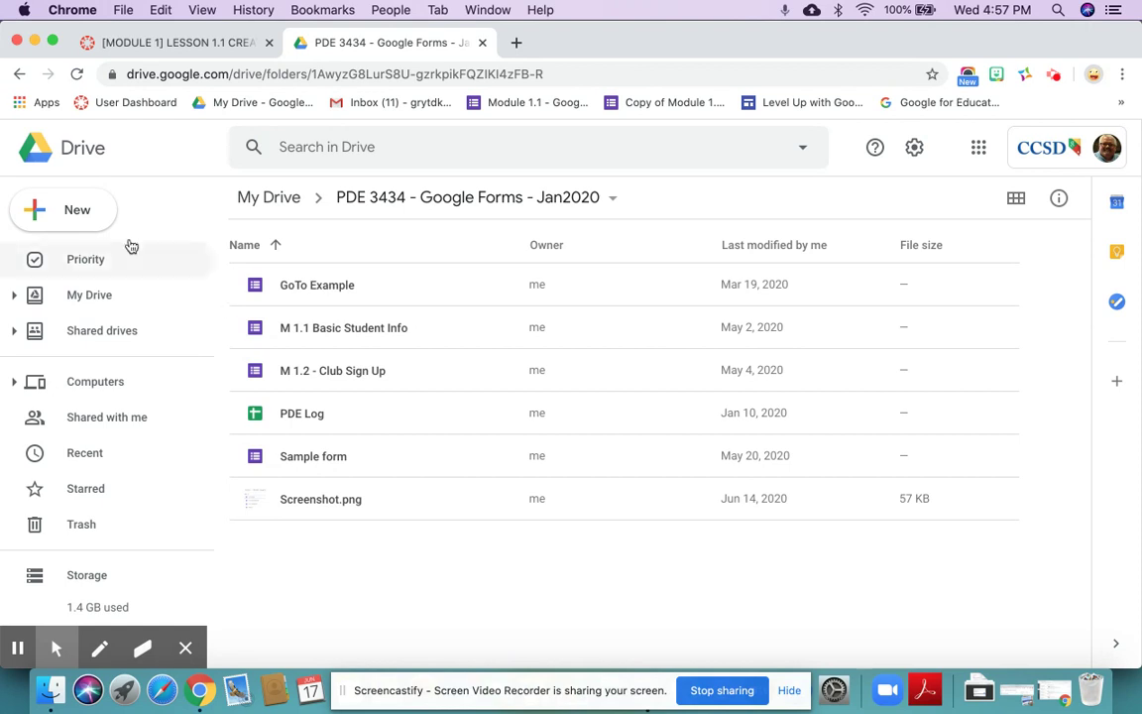
- Create a blank Google Form in this folder through New > More > Google Forms
click(79, 213)
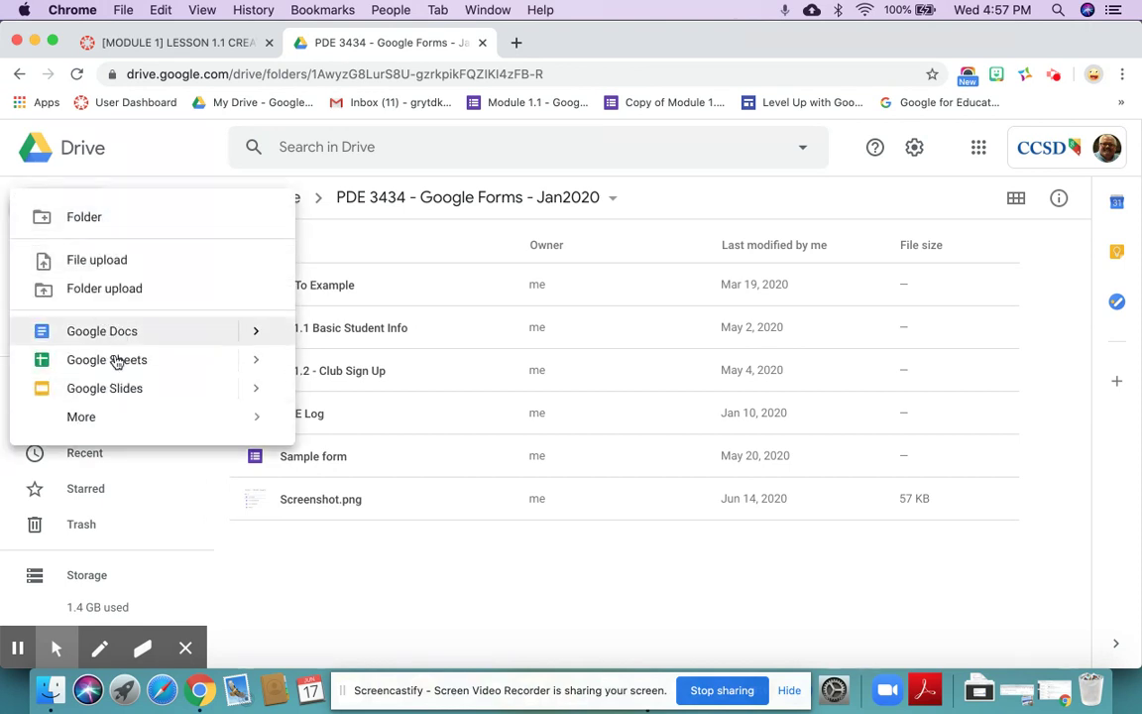
mouse_move(103, 416)
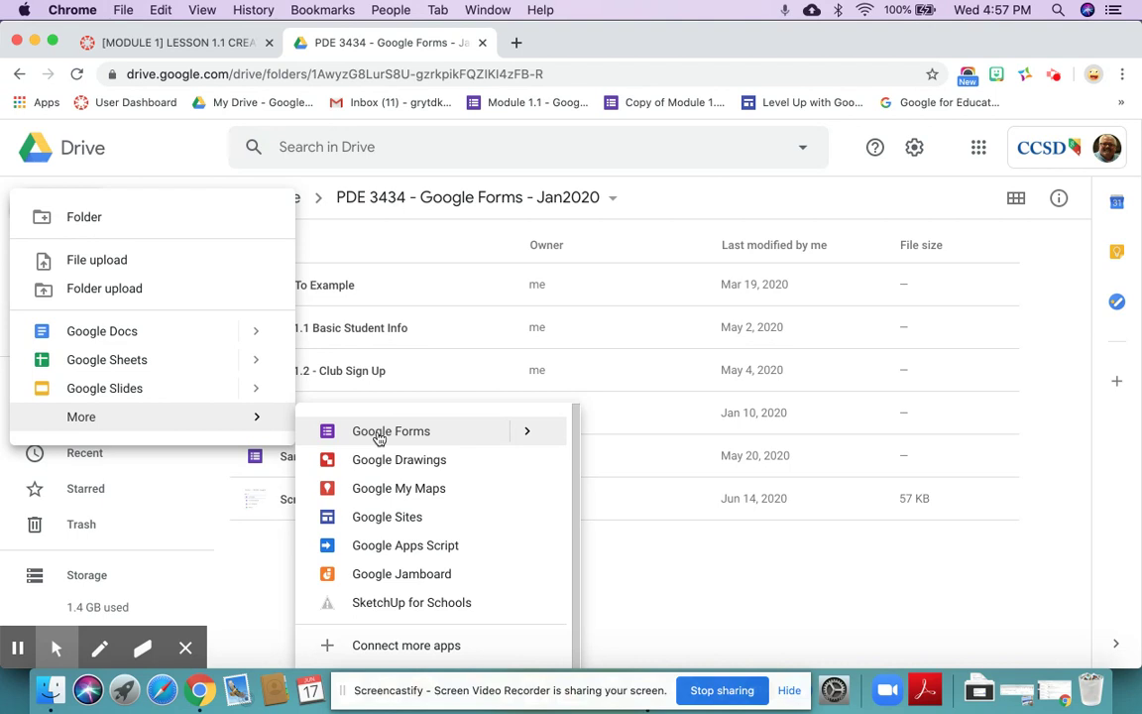
mouse_move(526, 436)
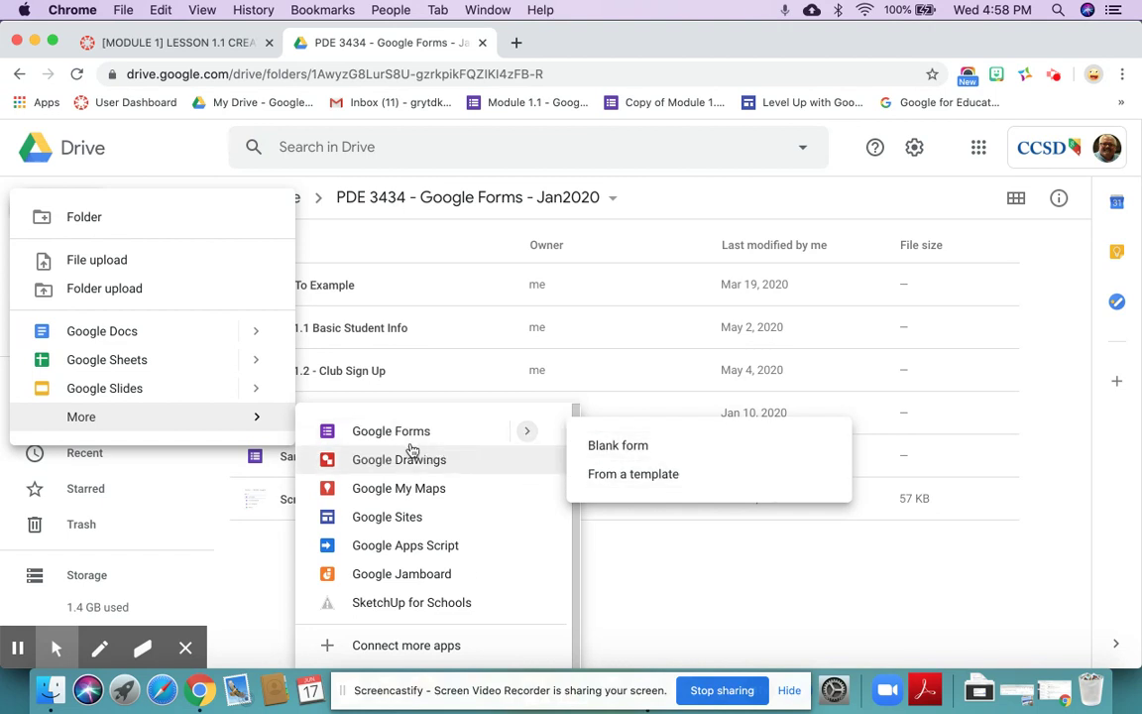
click(403, 437)
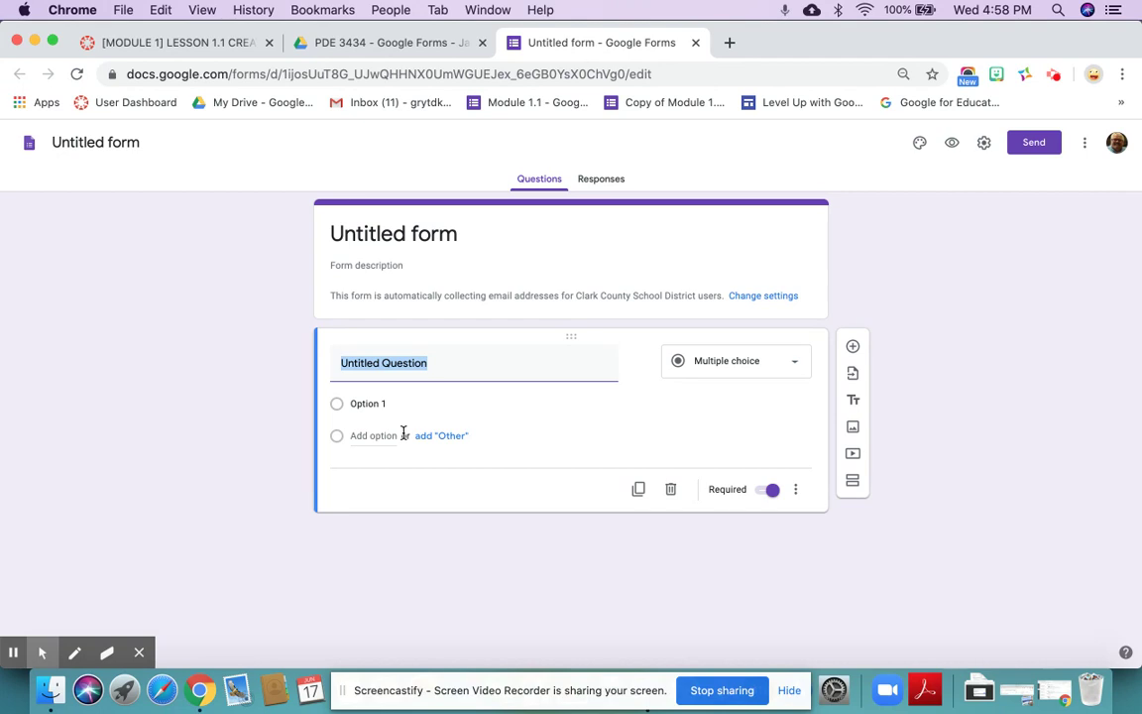
- Rename the form file from 'Untitled form' to 'M 1.2 - Title'
click(99, 143)
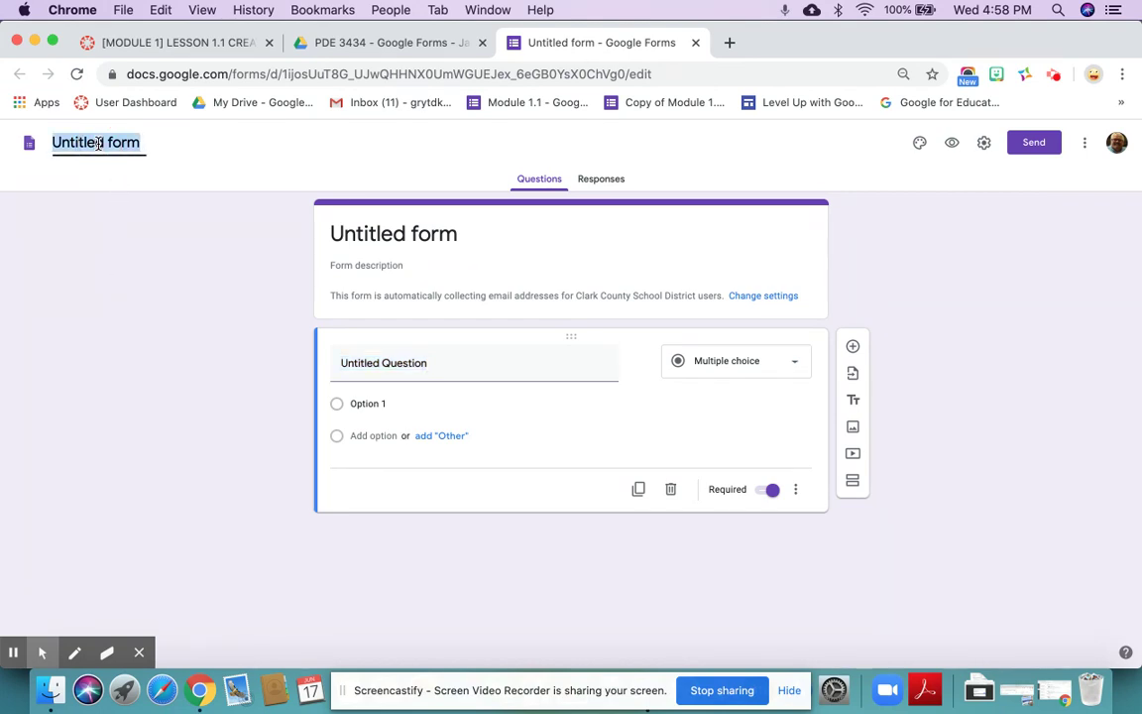
text(M 1.2 - )
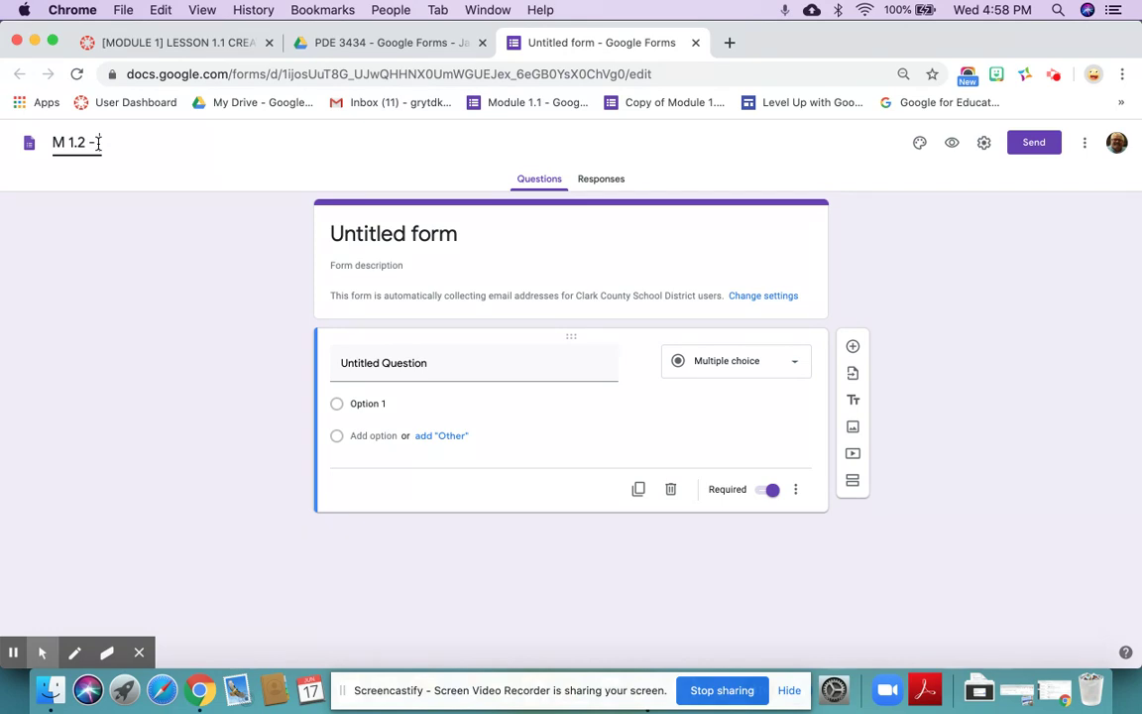
text(Title)
click(367, 233)
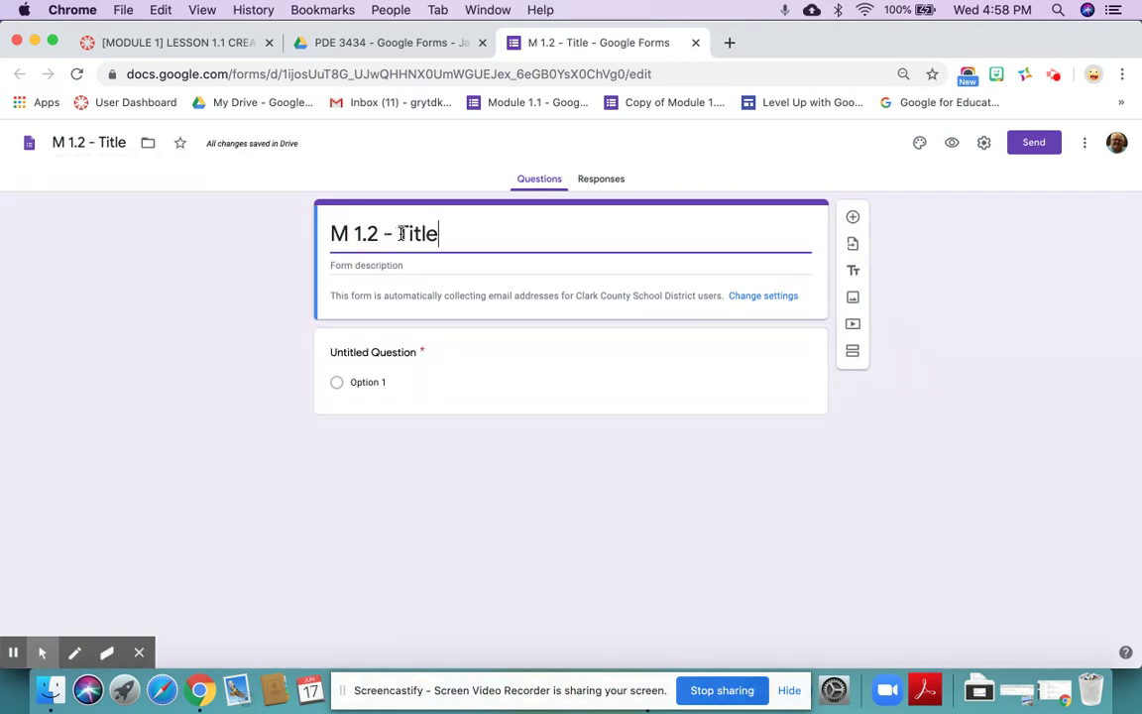
- Delete the 'M 1.2 - ' prefix so the heading reads 'Title', then check Responses (0)
click(397, 234)
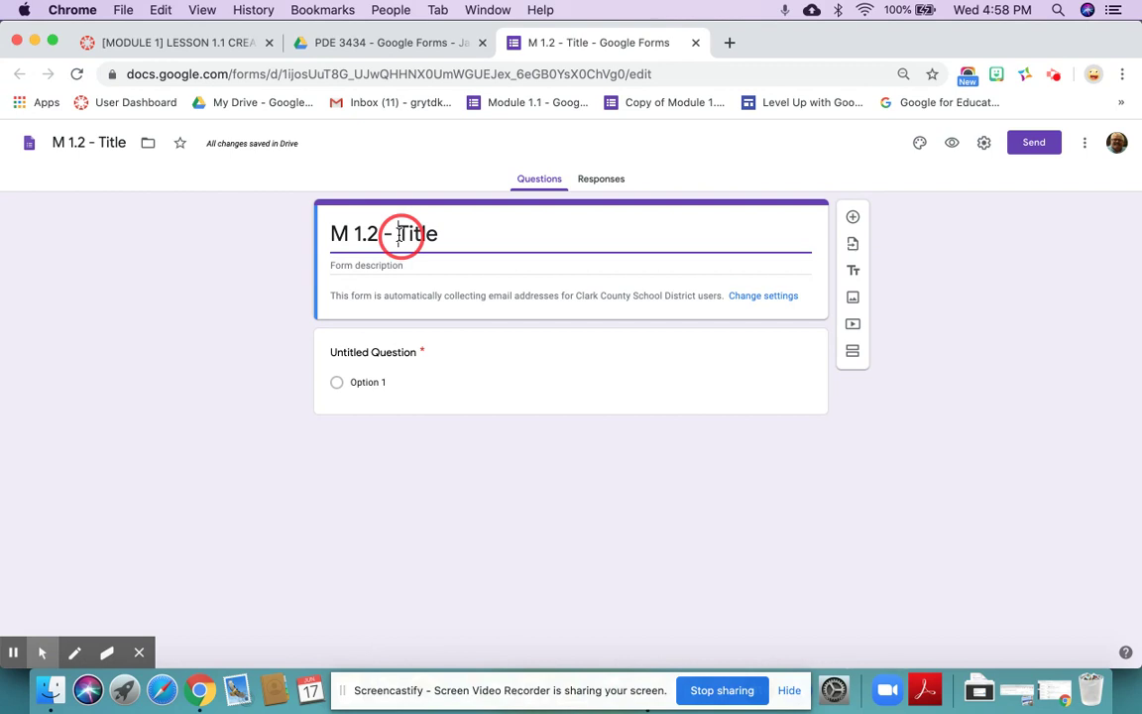
drag(397, 234, 332, 234)
key(BackSpace)
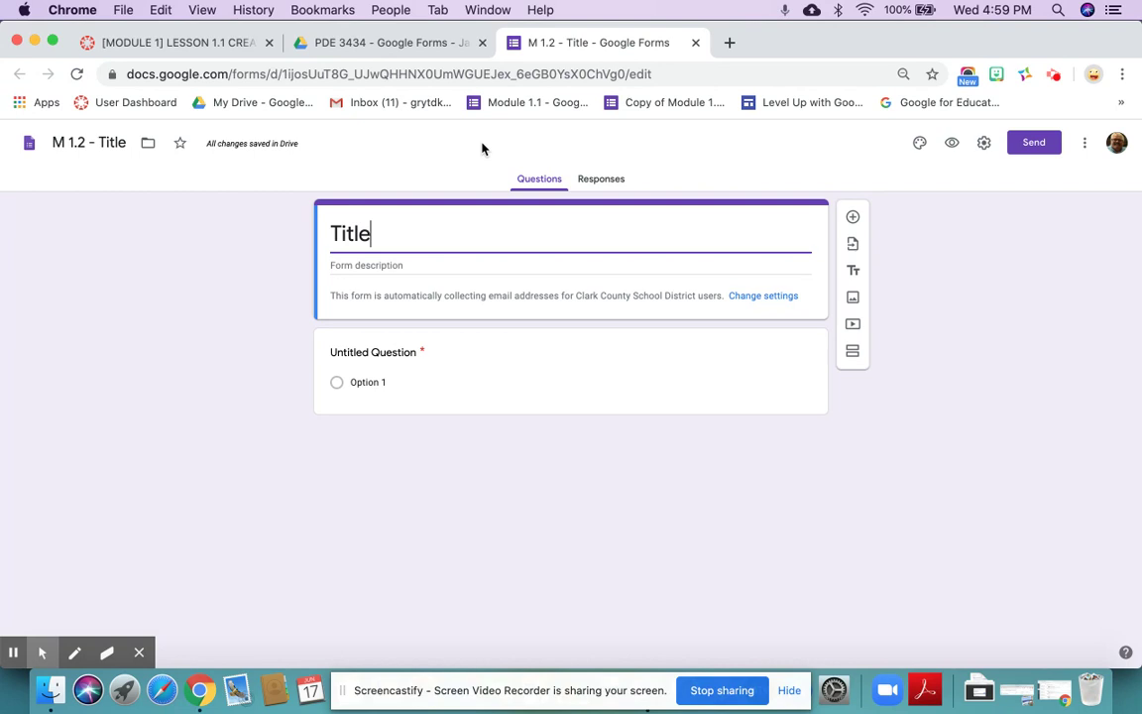
click(606, 183)
click(541, 183)
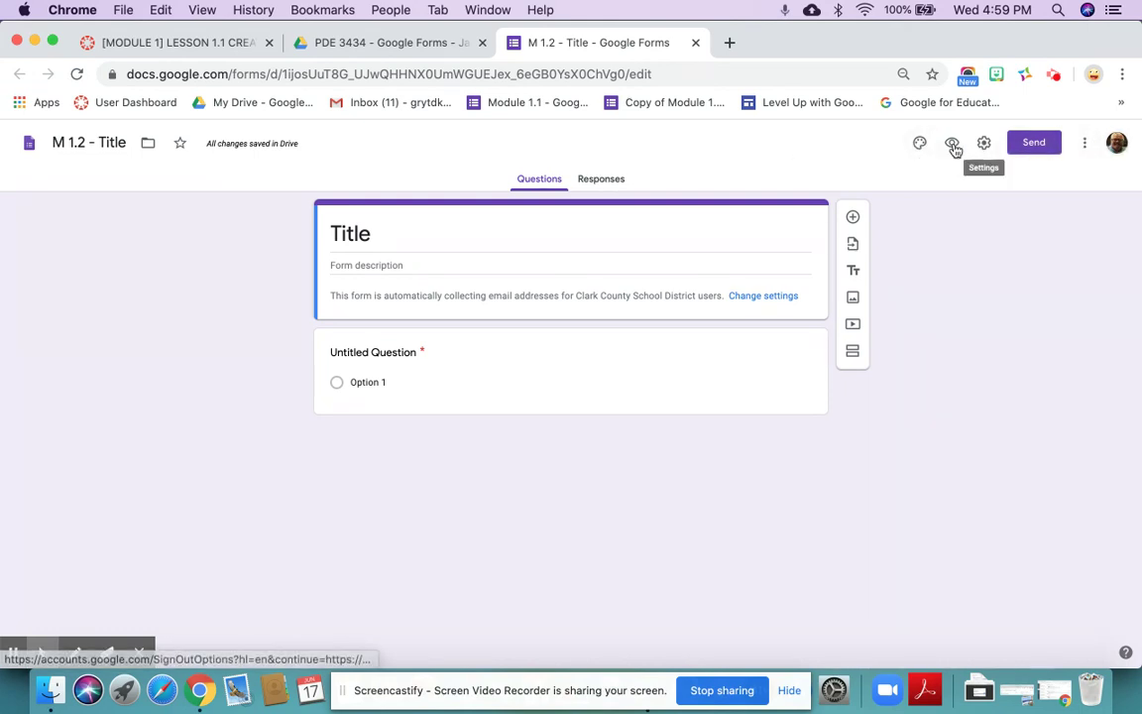
- Narrow the browser window to reach the form's three-dot More menu, then widen it again
drag(1138, 192, 759, 295)
drag(730, 235, 558, 242)
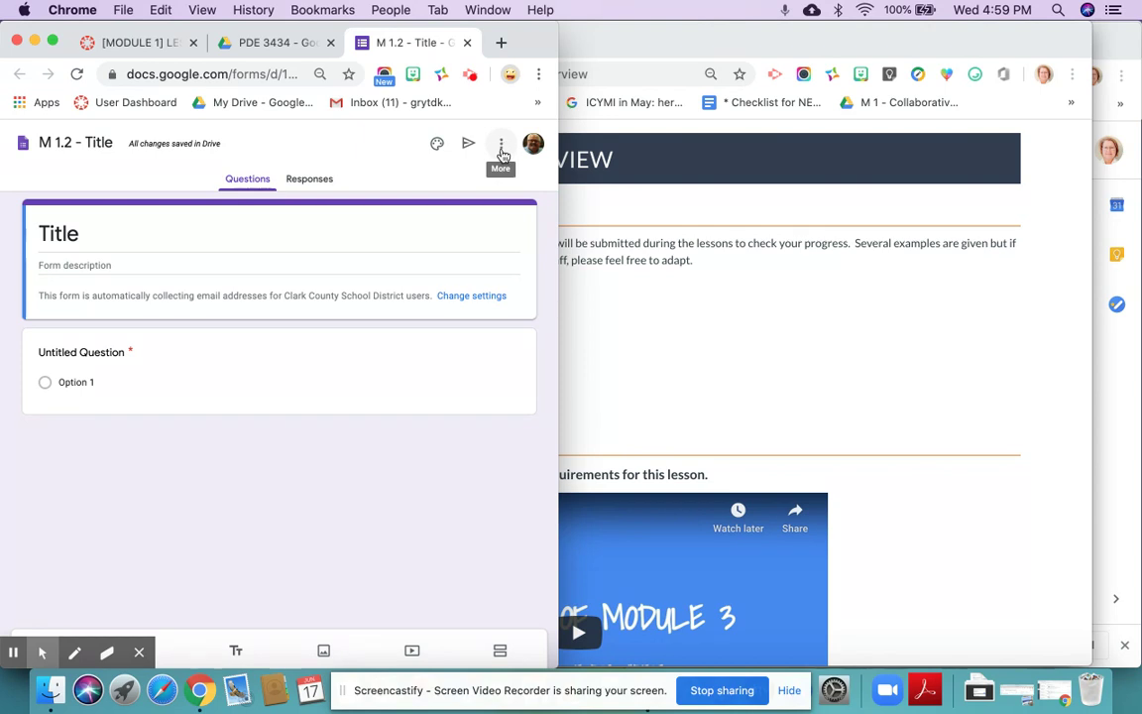
click(503, 147)
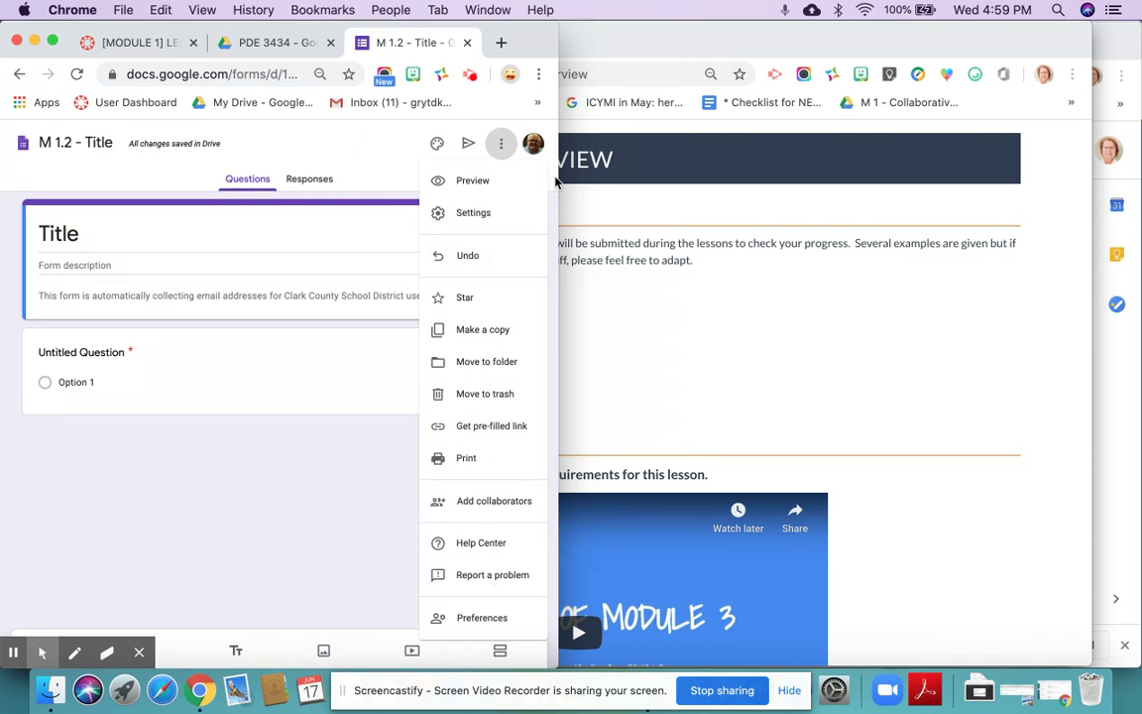
drag(560, 176, 1065, 170)
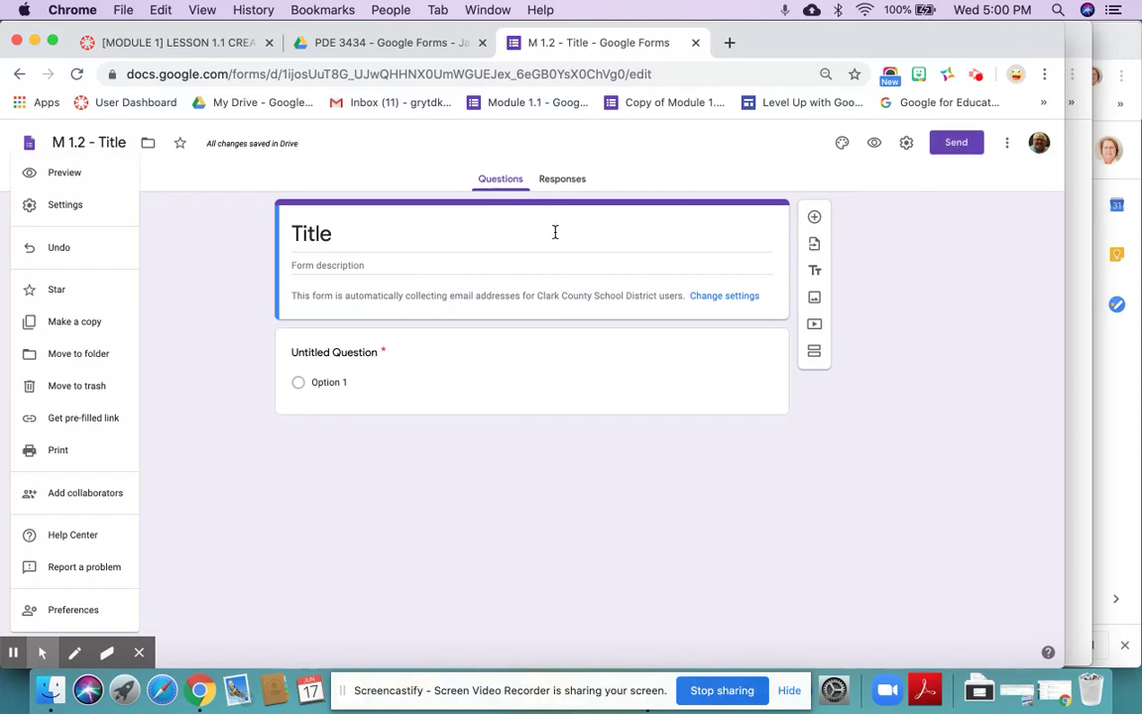
- Dismiss the More menu and open the form's General settings via Change settings
click(347, 233)
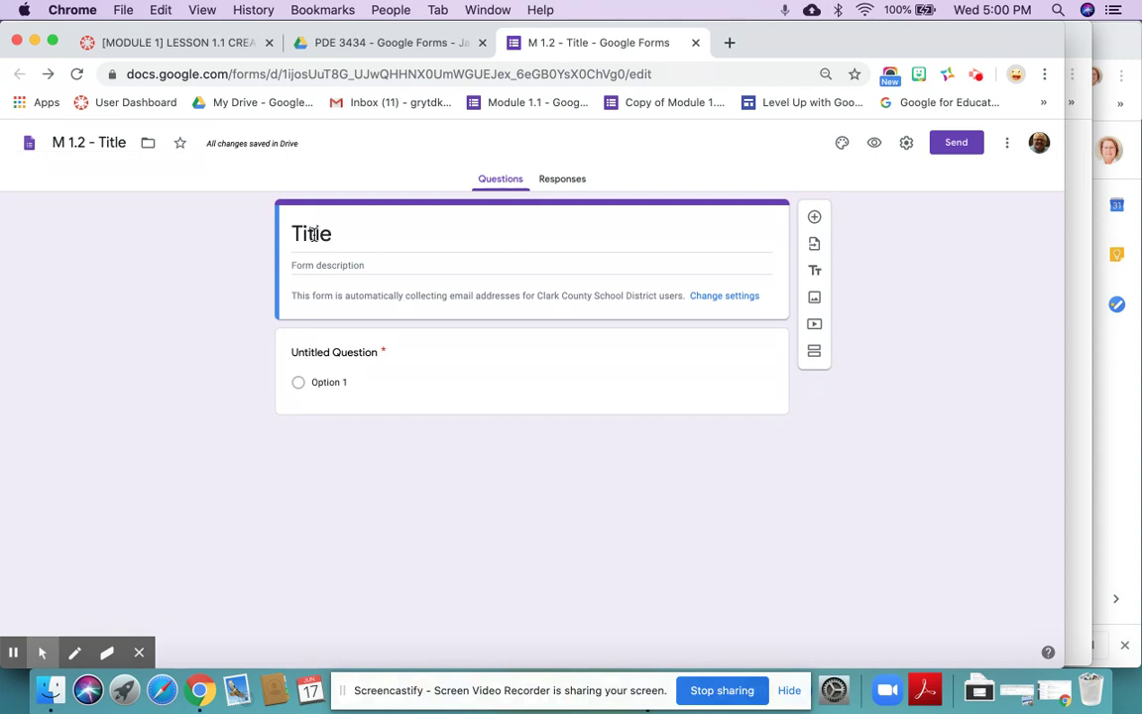
click(351, 265)
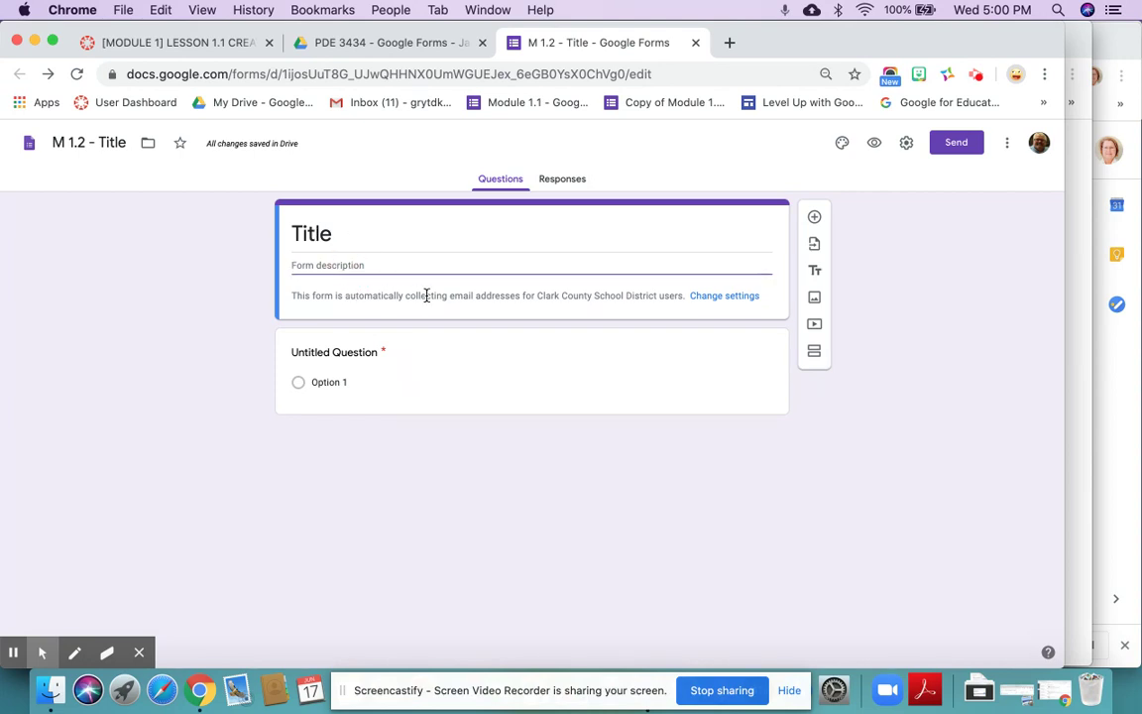
click(729, 297)
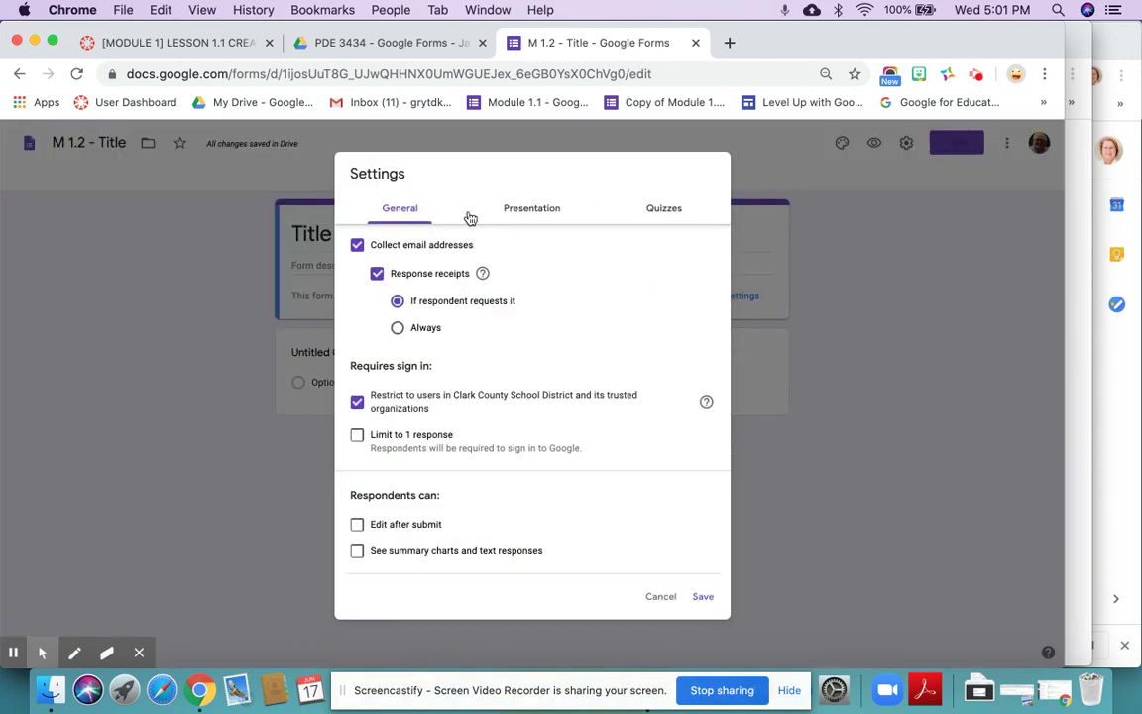
- Turn off 'Collect email addresses' and the district-only restriction, and save the settings
click(357, 247)
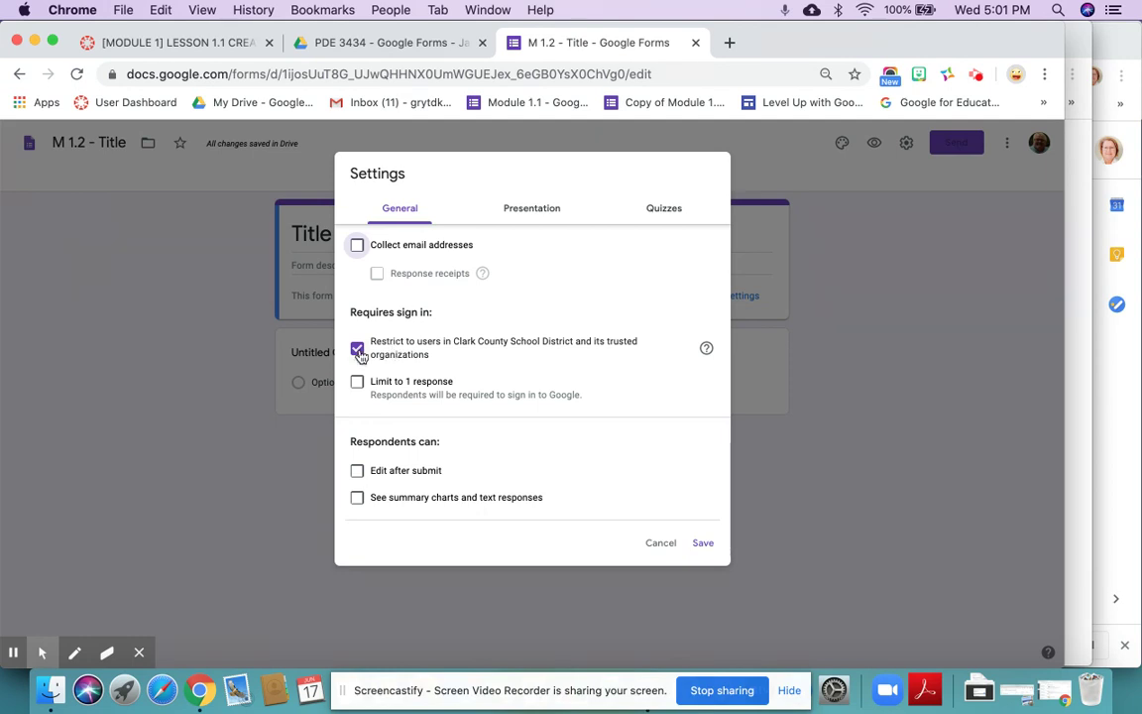
click(358, 352)
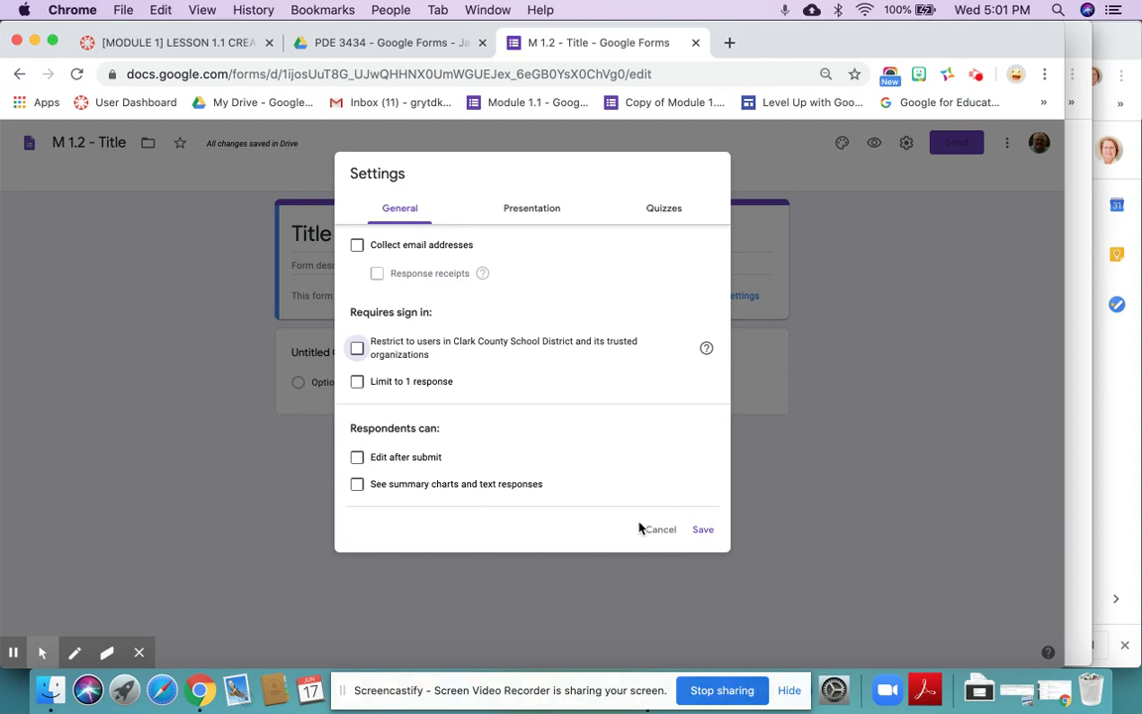
click(706, 531)
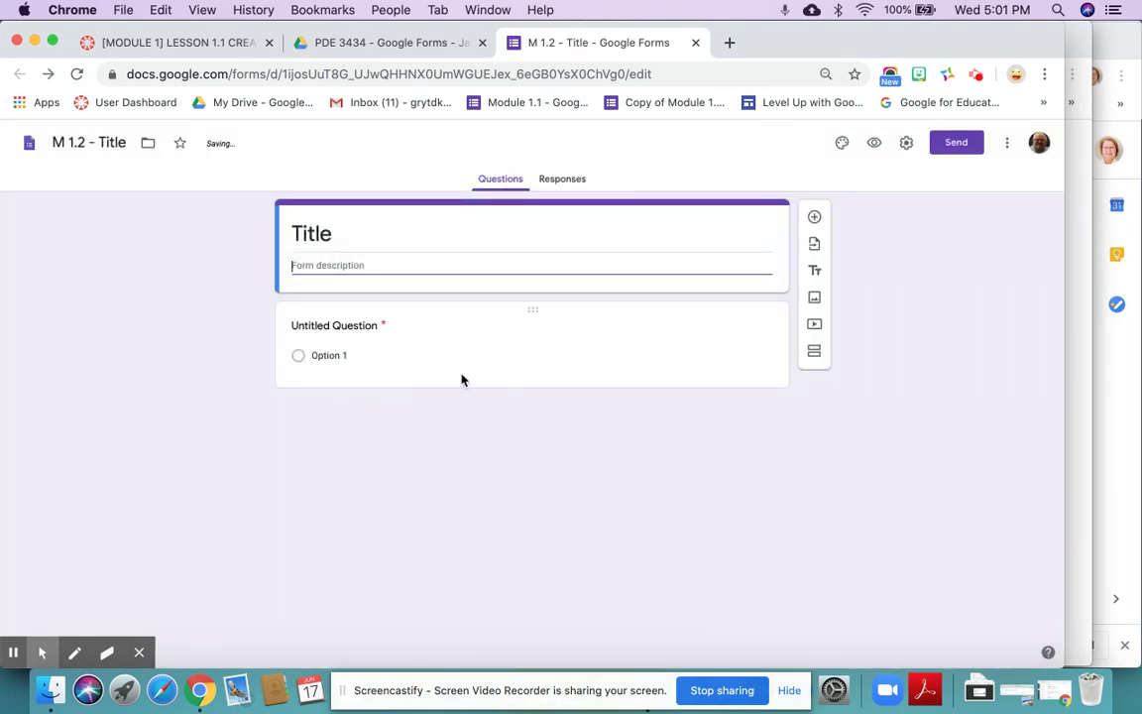
- Title the first question 'First Name' and make it a Short answer question
click(364, 326)
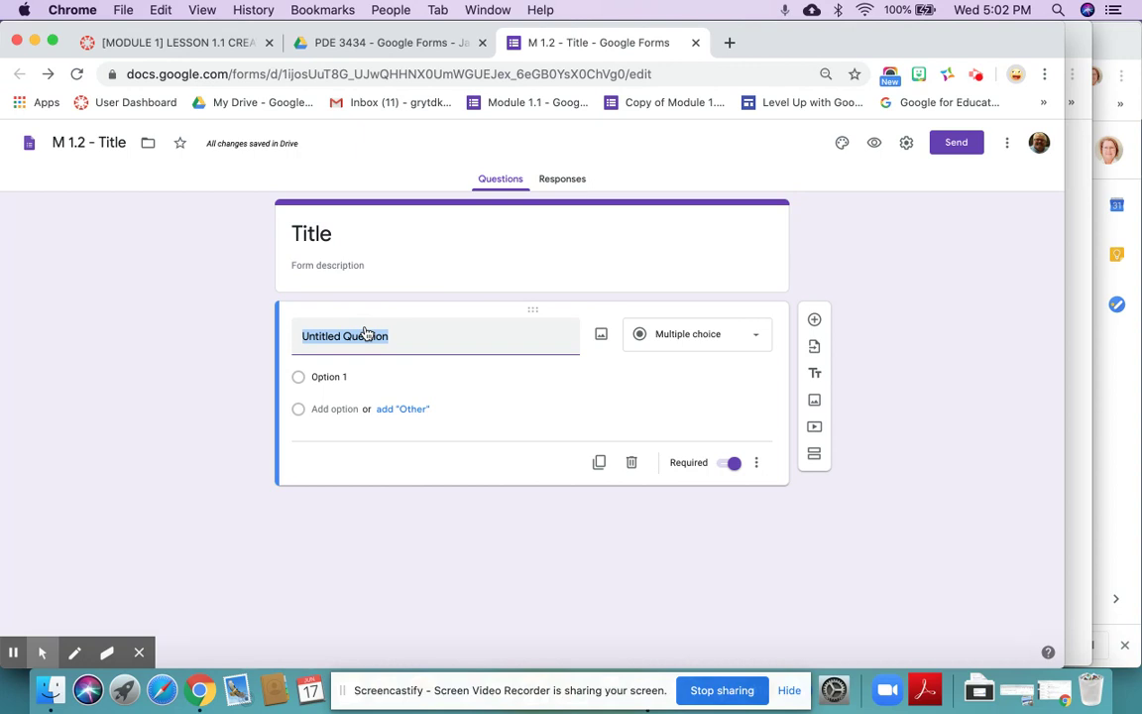
text(First Name)
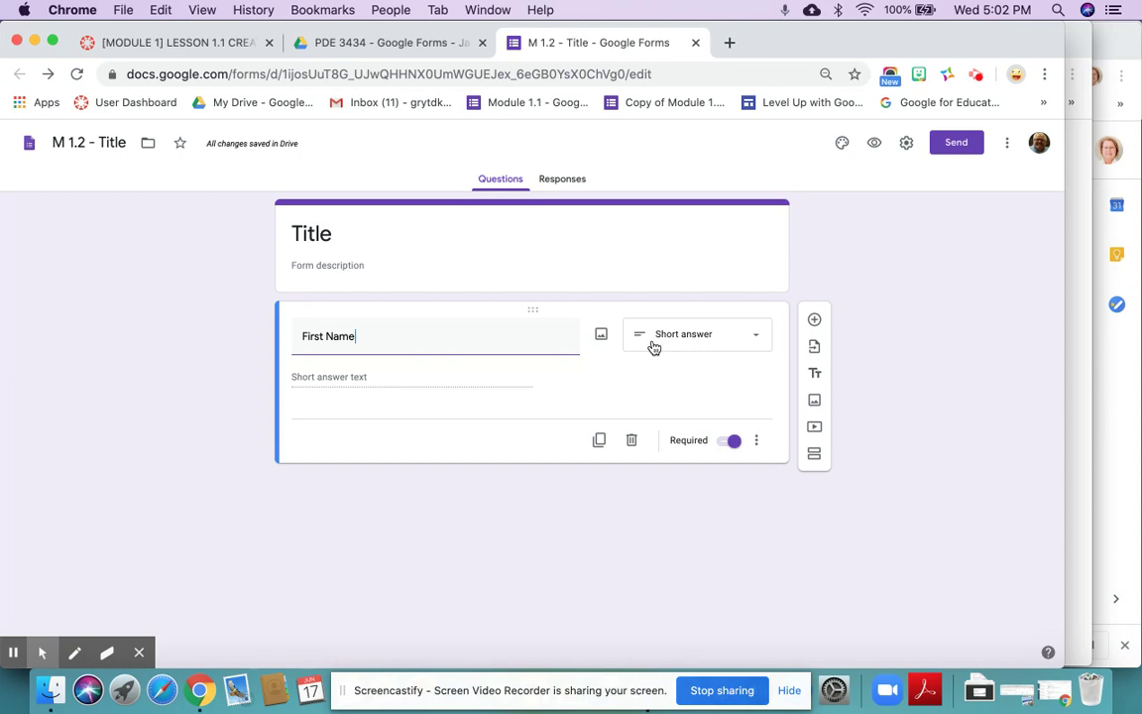
click(654, 348)
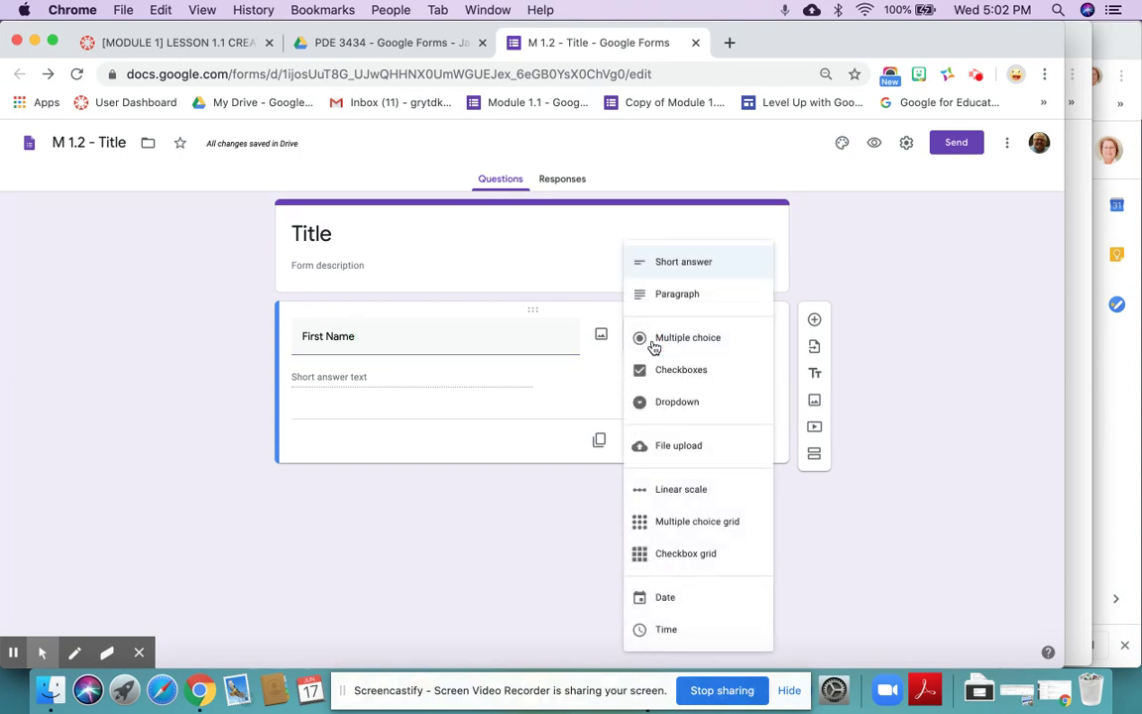
click(681, 264)
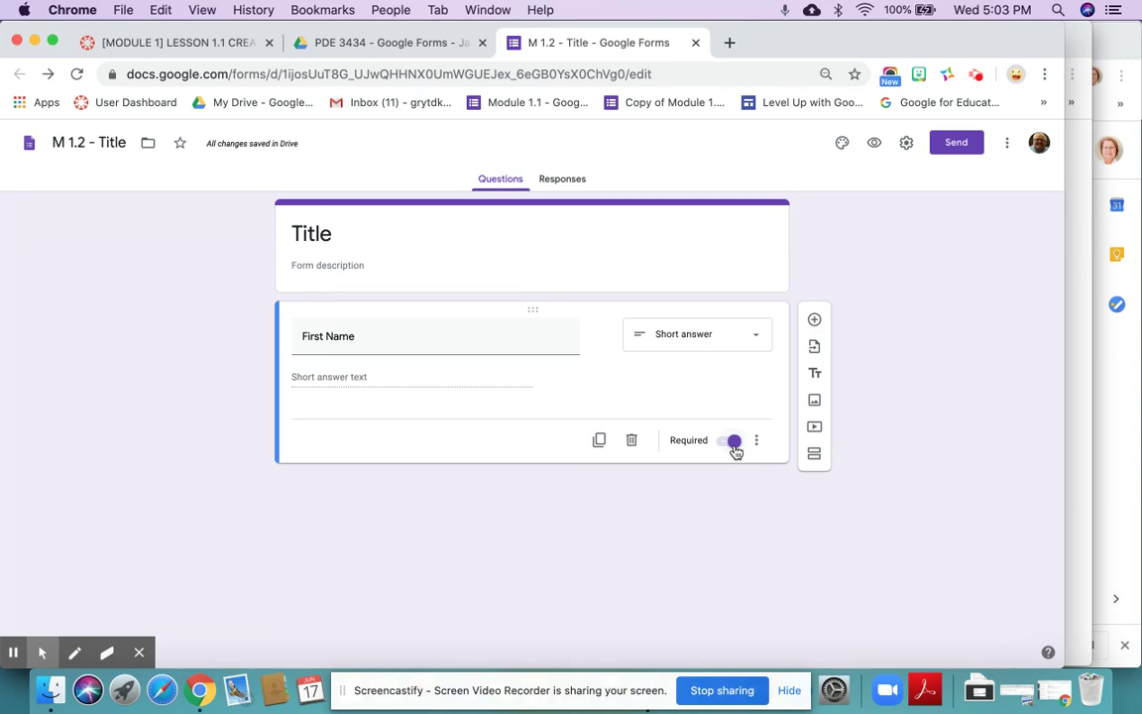
- Replace the form heading 'Title' with 'Basic Information'
double_click(318, 235)
text(Basic Information)
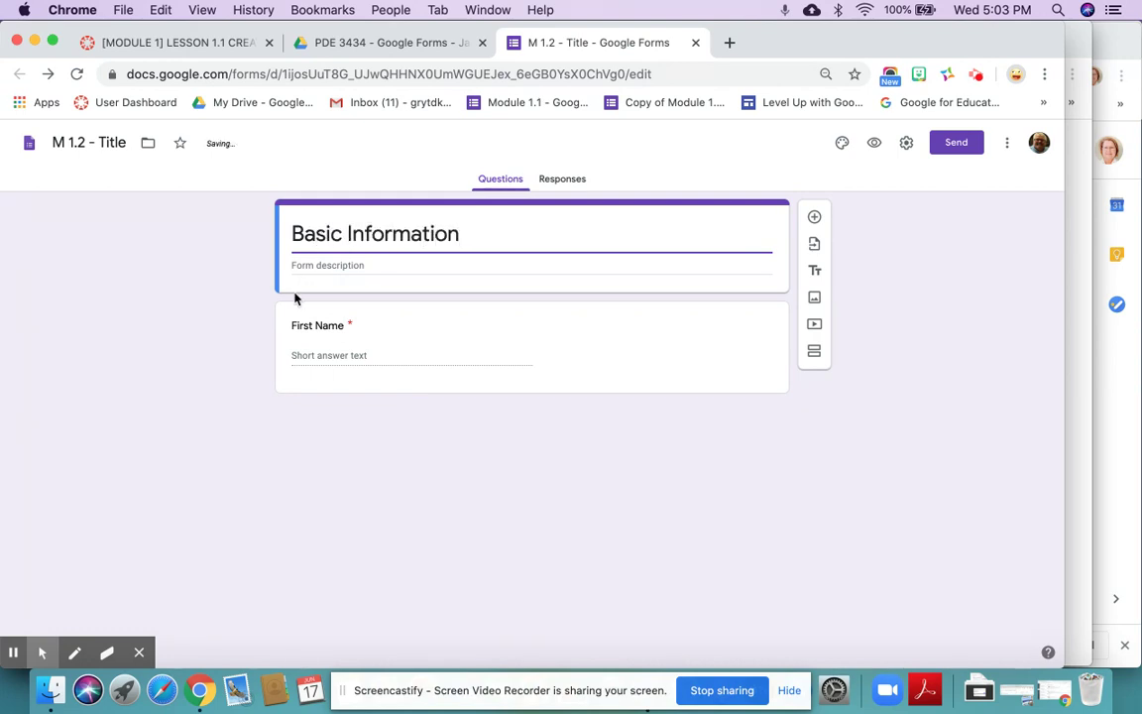
click(379, 345)
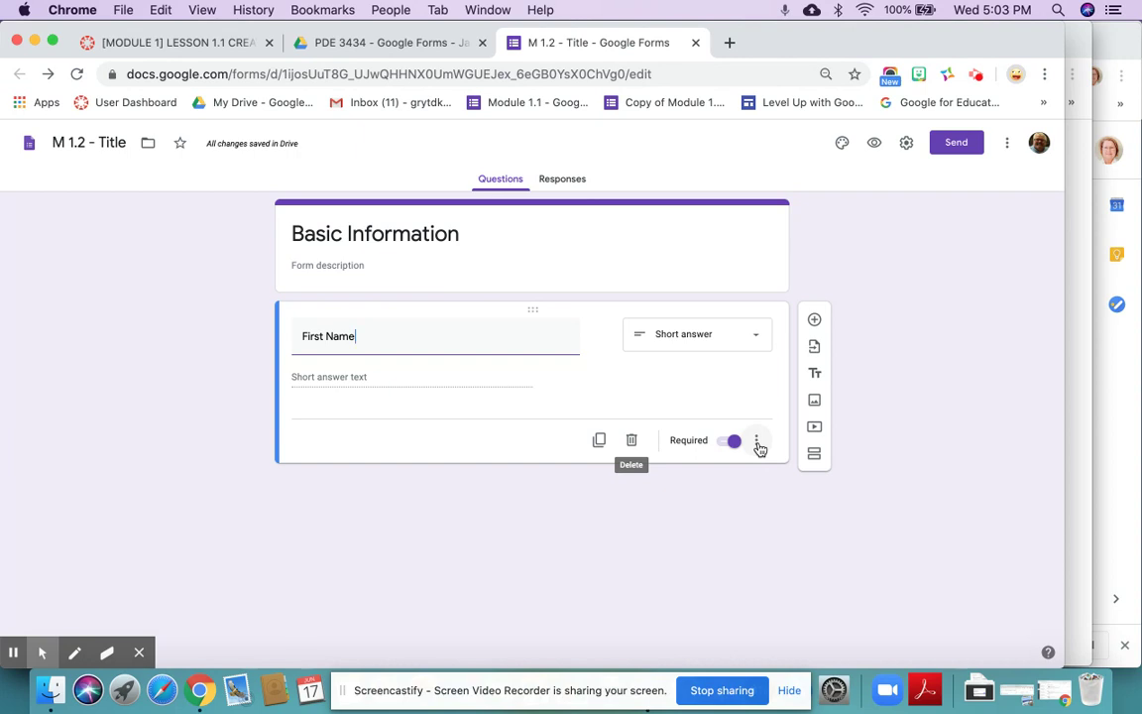
- Add a Description field under First Name, leaving Response validation off
click(758, 445)
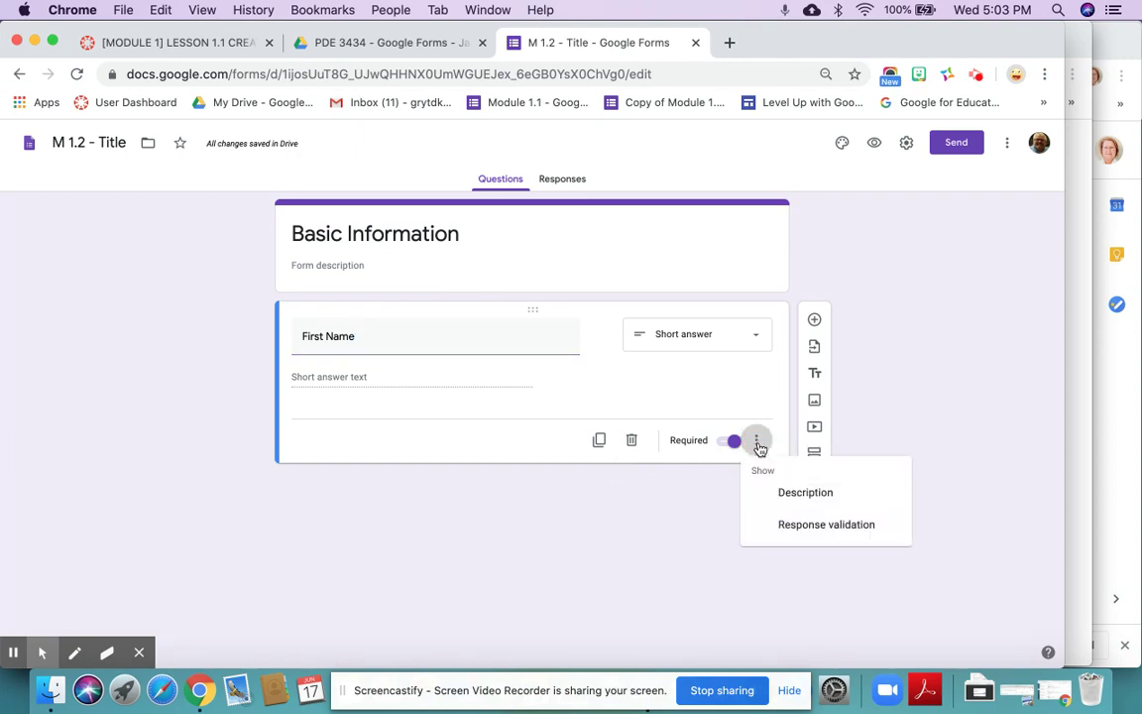
click(794, 494)
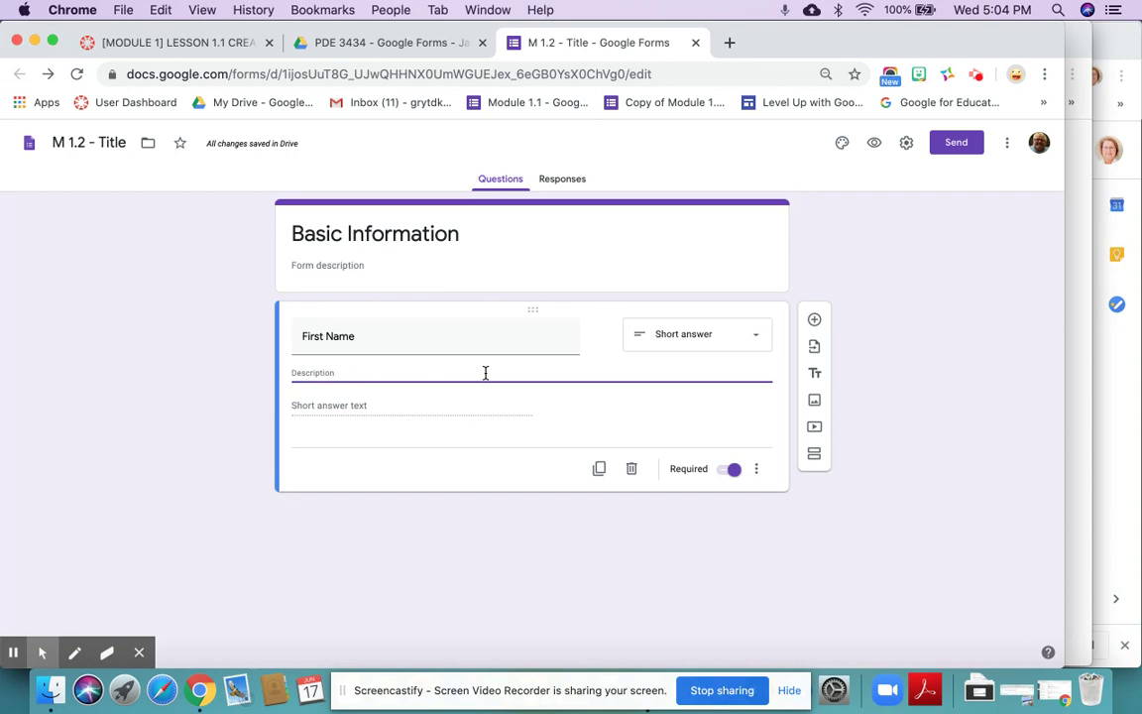
click(756, 470)
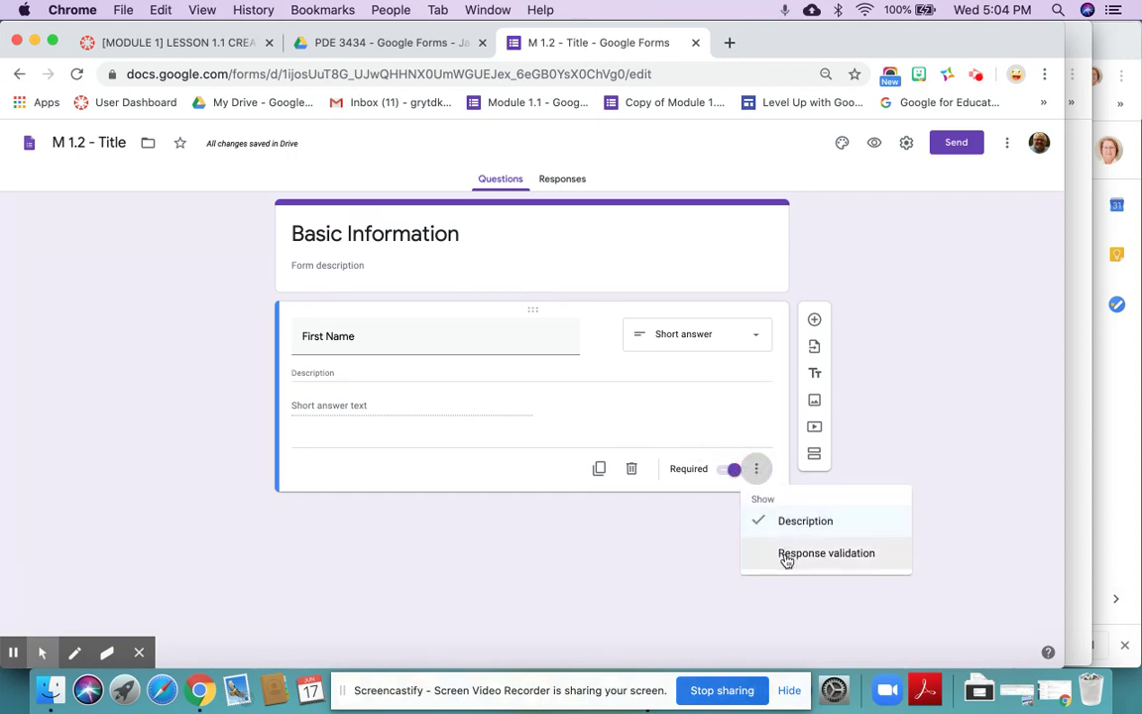
click(756, 473)
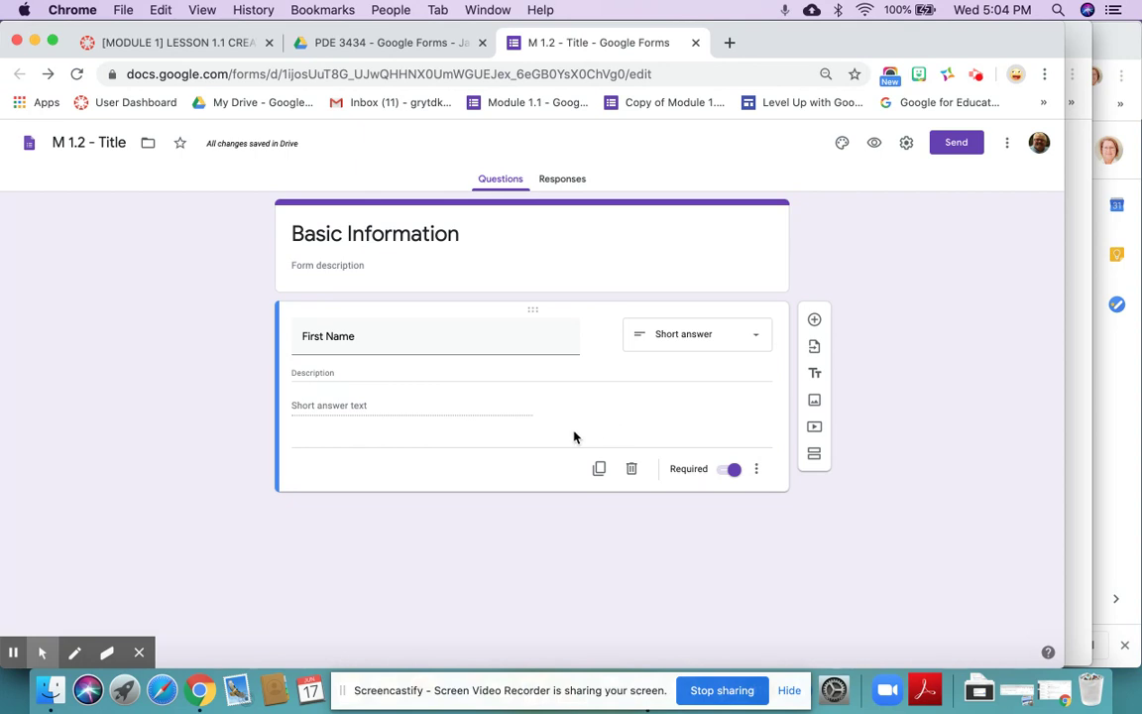
- Duplicate First Name three times, retitling the copies Last Name, Student Number and Class Period
click(599, 470)
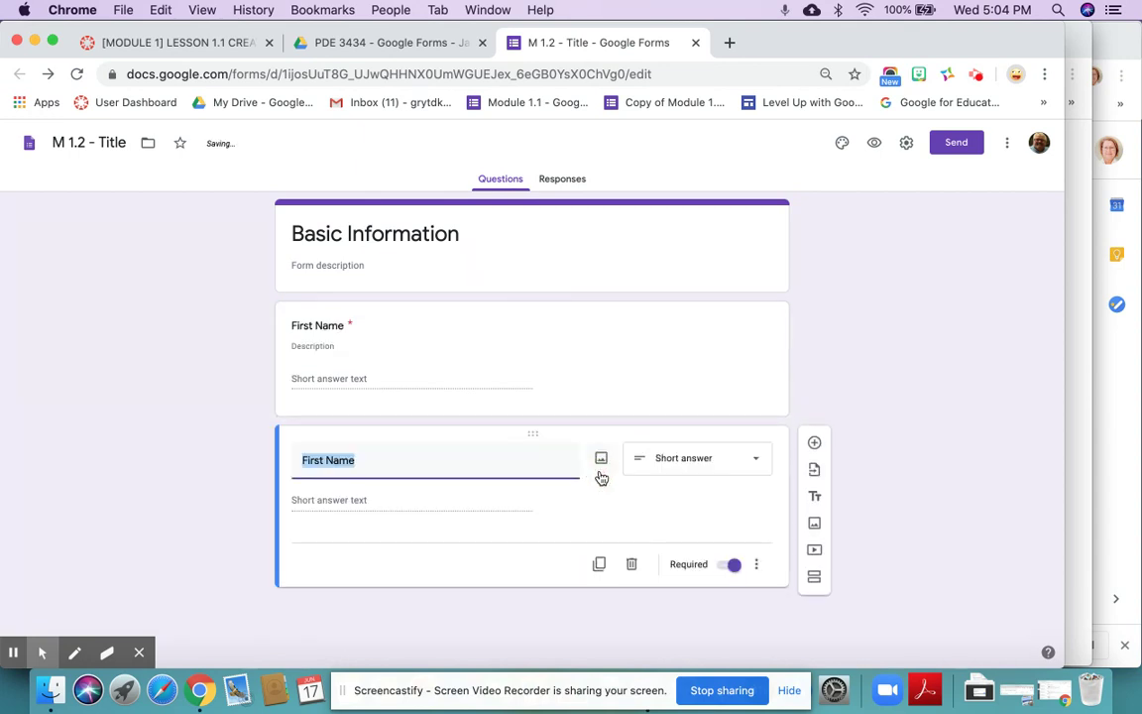
text(Last Name)
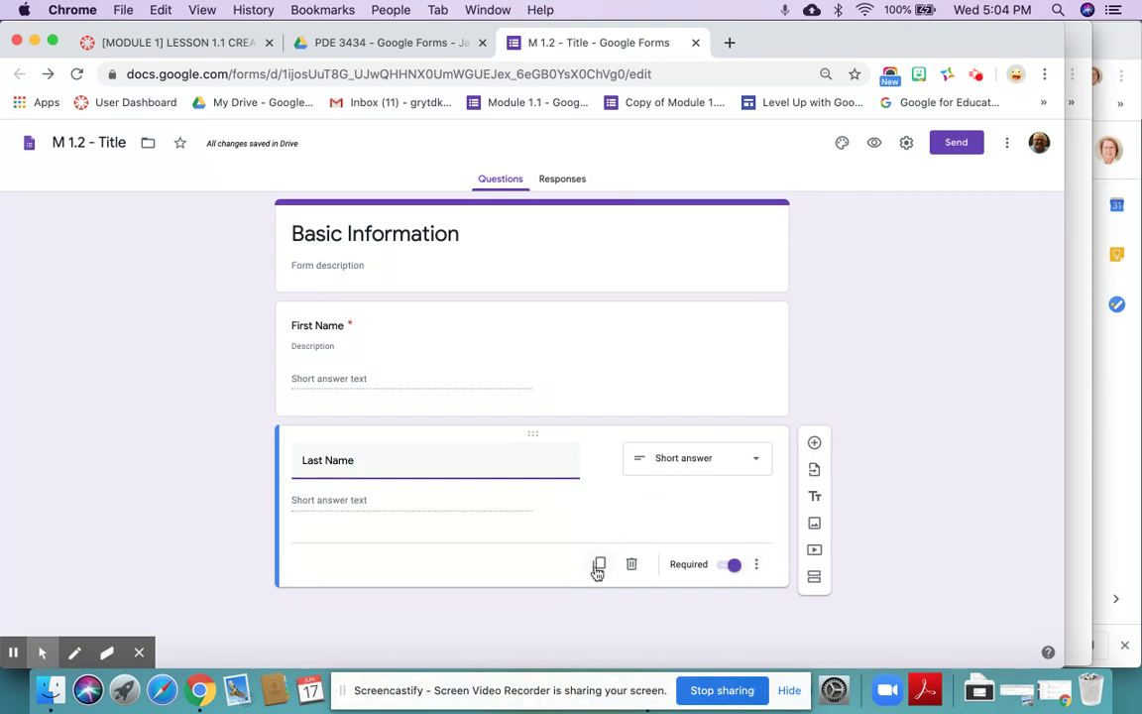
click(597, 565)
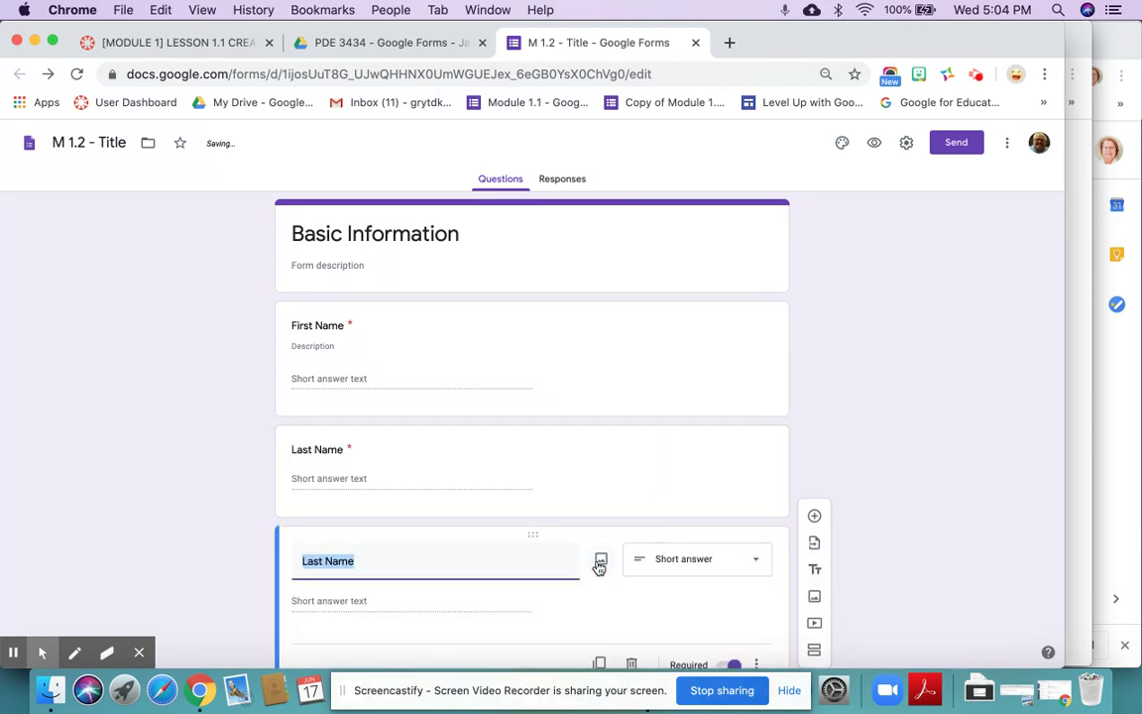
text(Student )
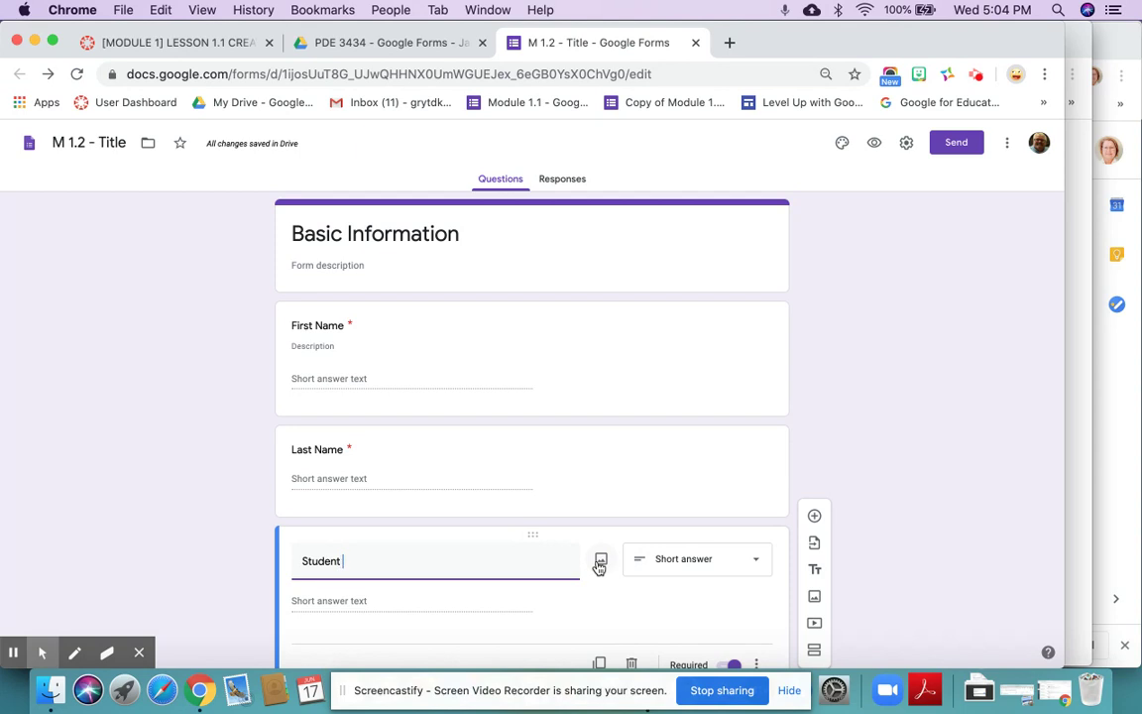
text(Number)
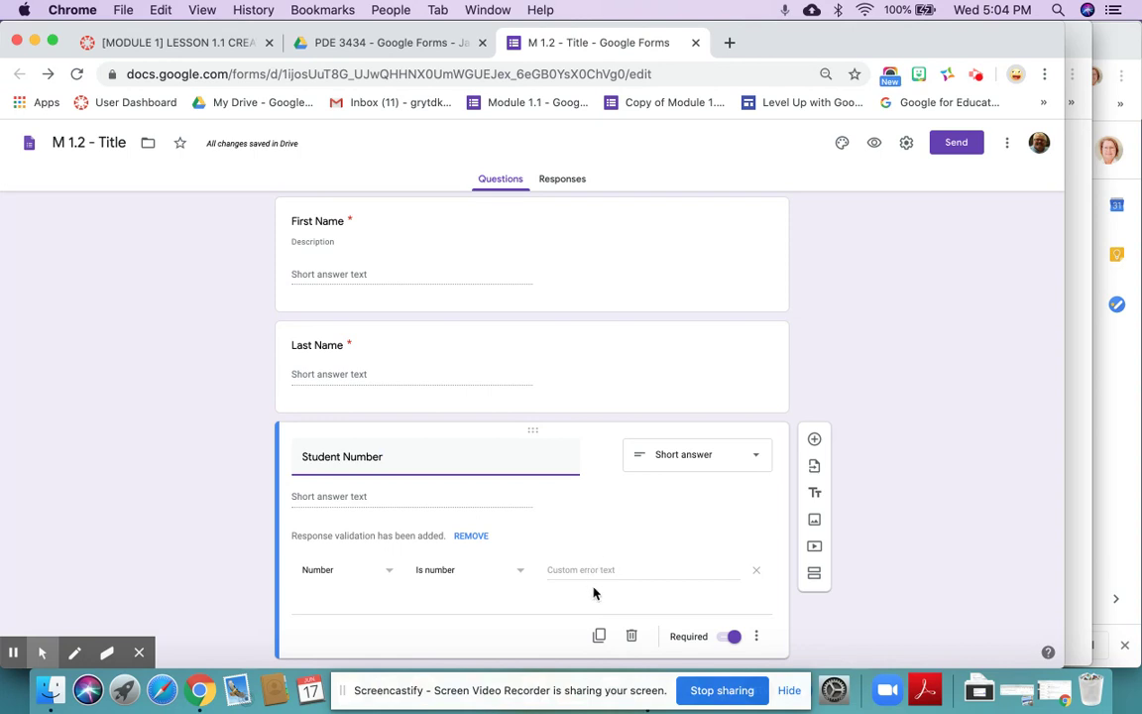
click(598, 634)
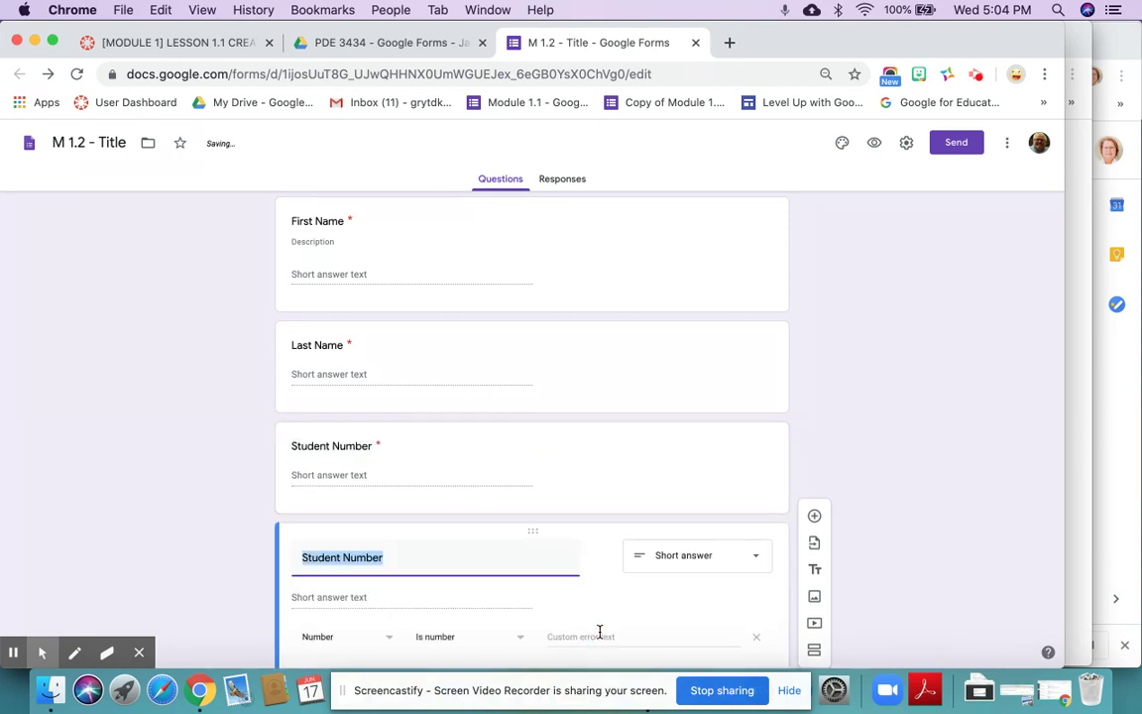
text(Class )
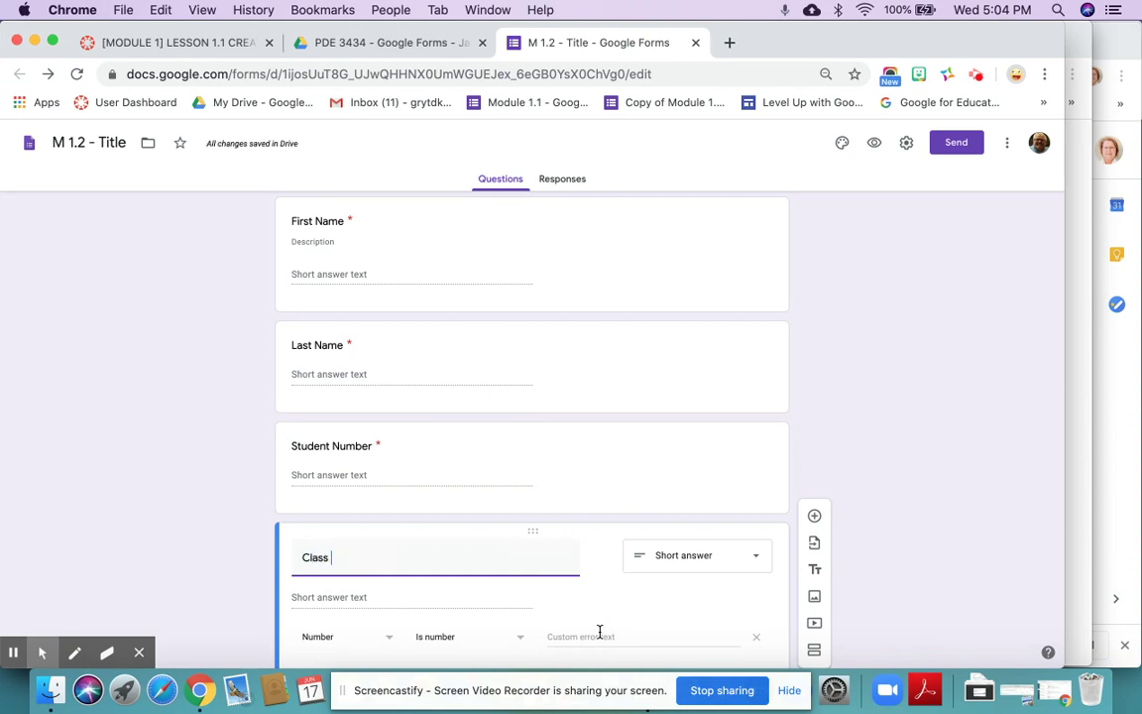
text(Period)
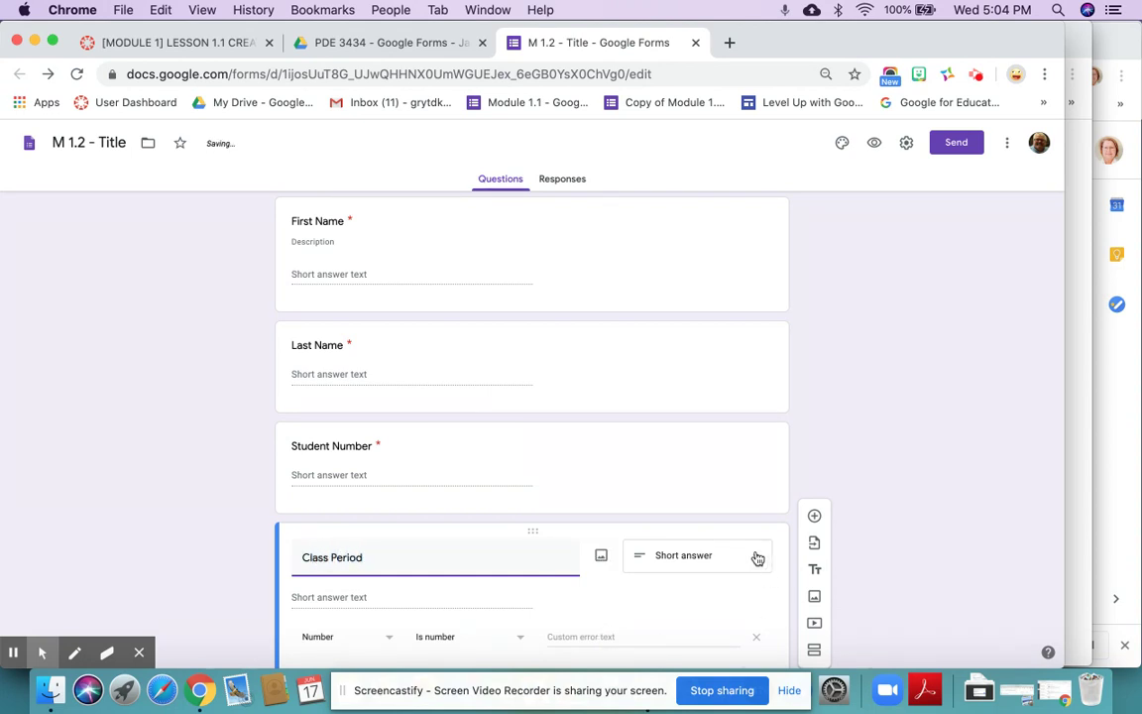
- Turn Class Period into a dropdown with options Period 1, Period 3 and Period 4
click(759, 559)
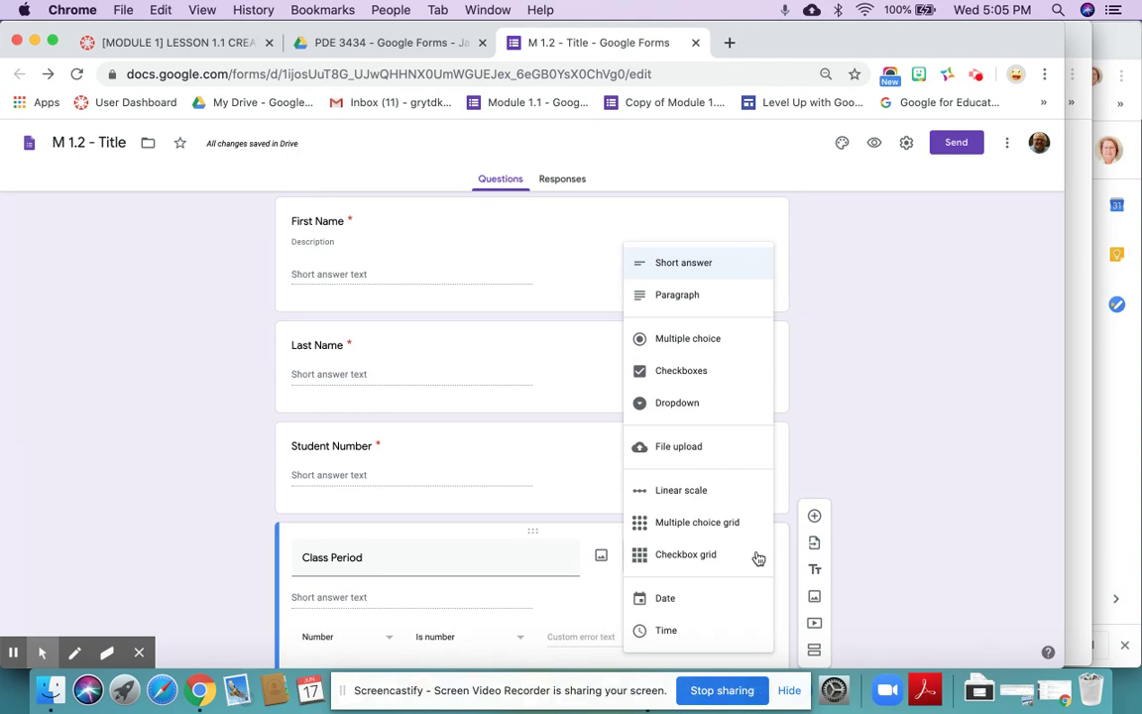
click(679, 407)
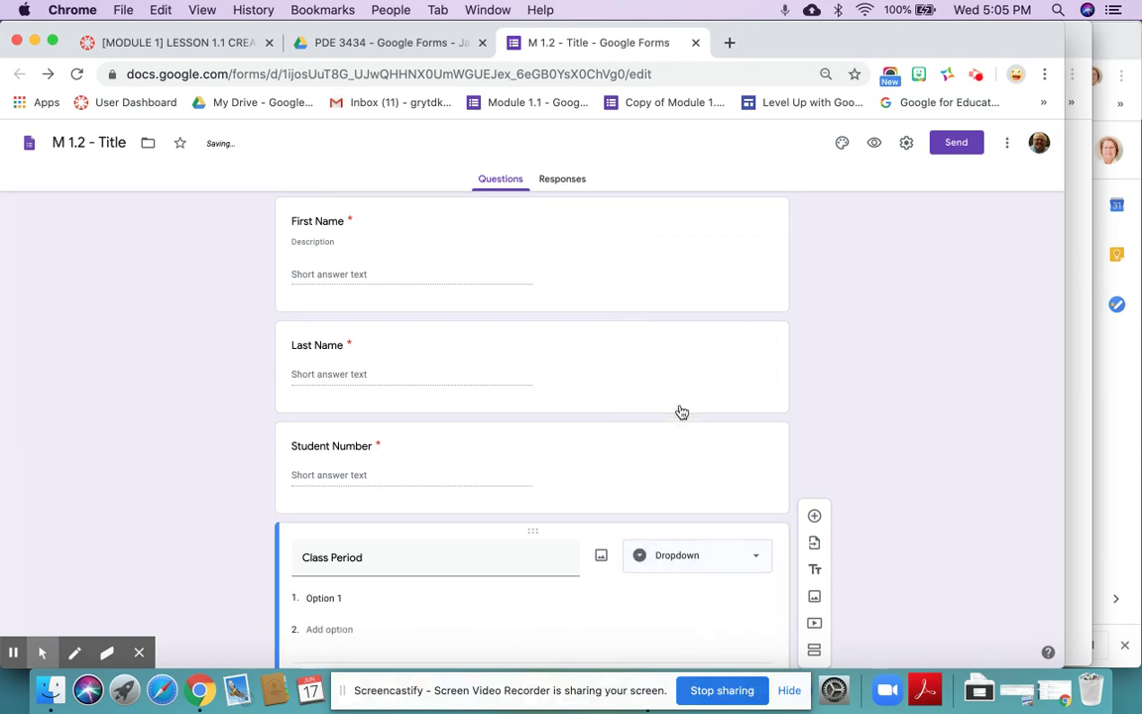
click(333, 596)
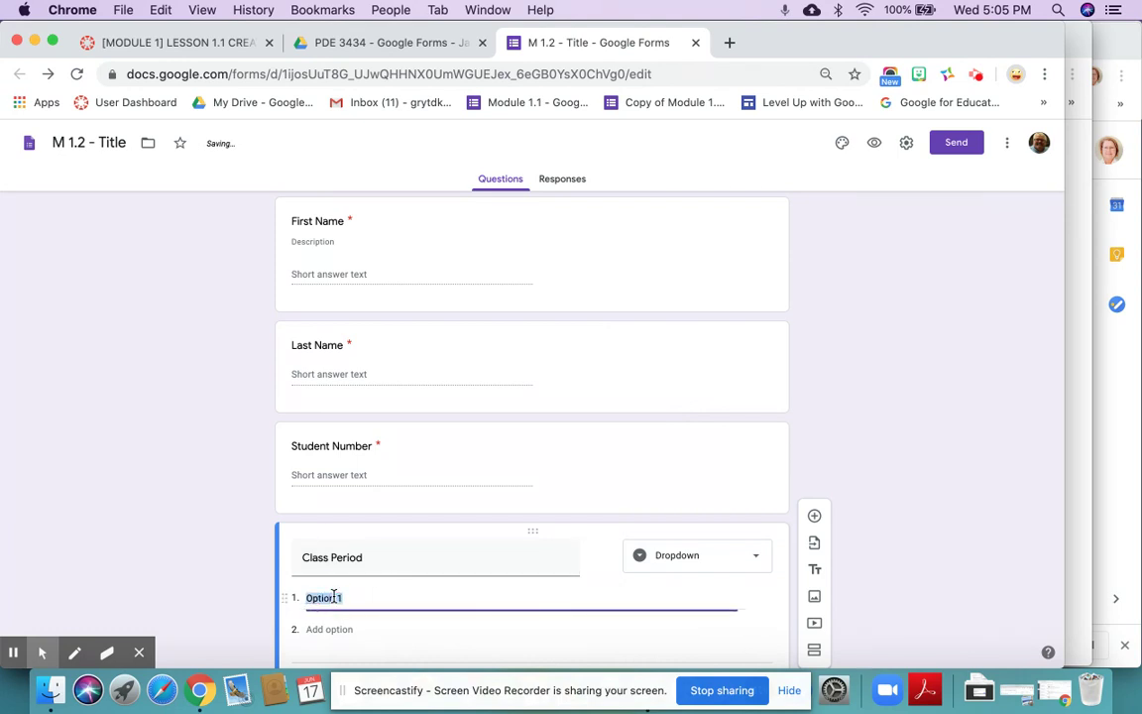
text(Period)
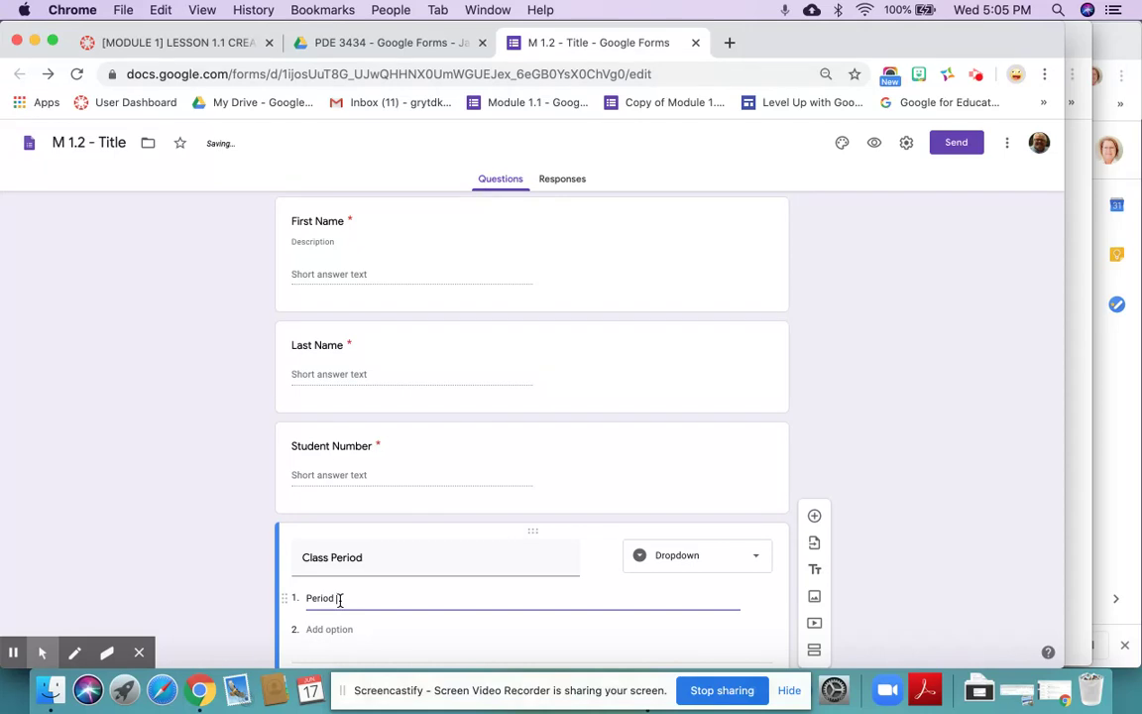
text( 1)
click(334, 626)
text(Period 2)
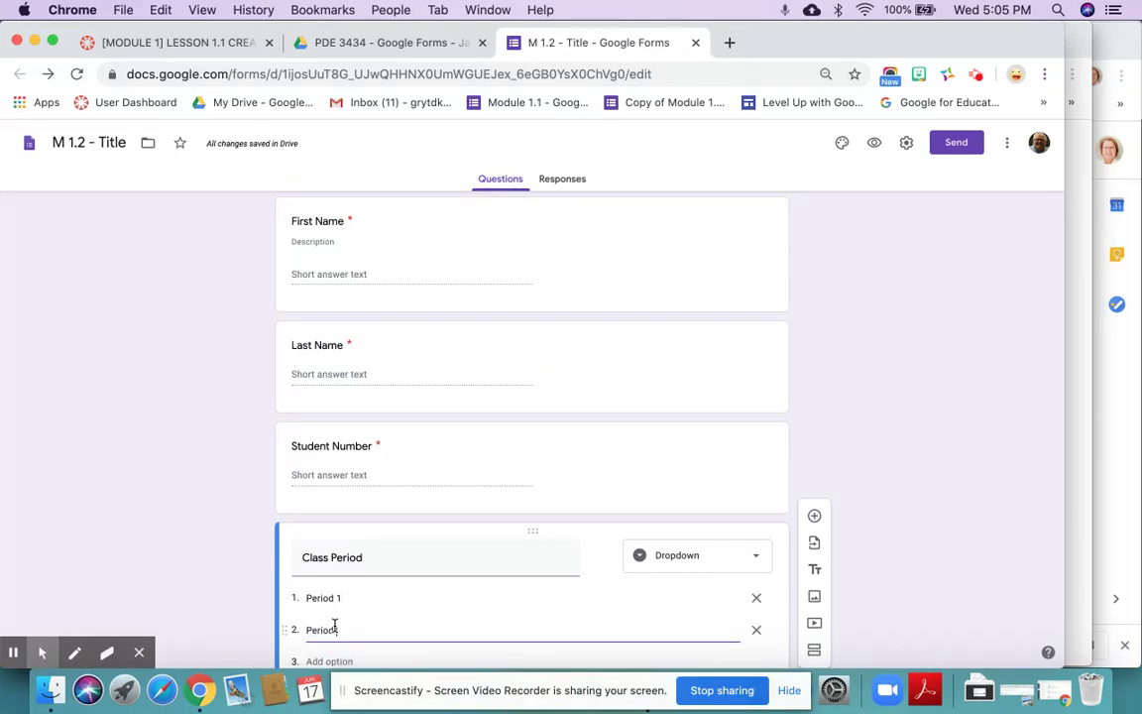
click(328, 659)
text(Period )
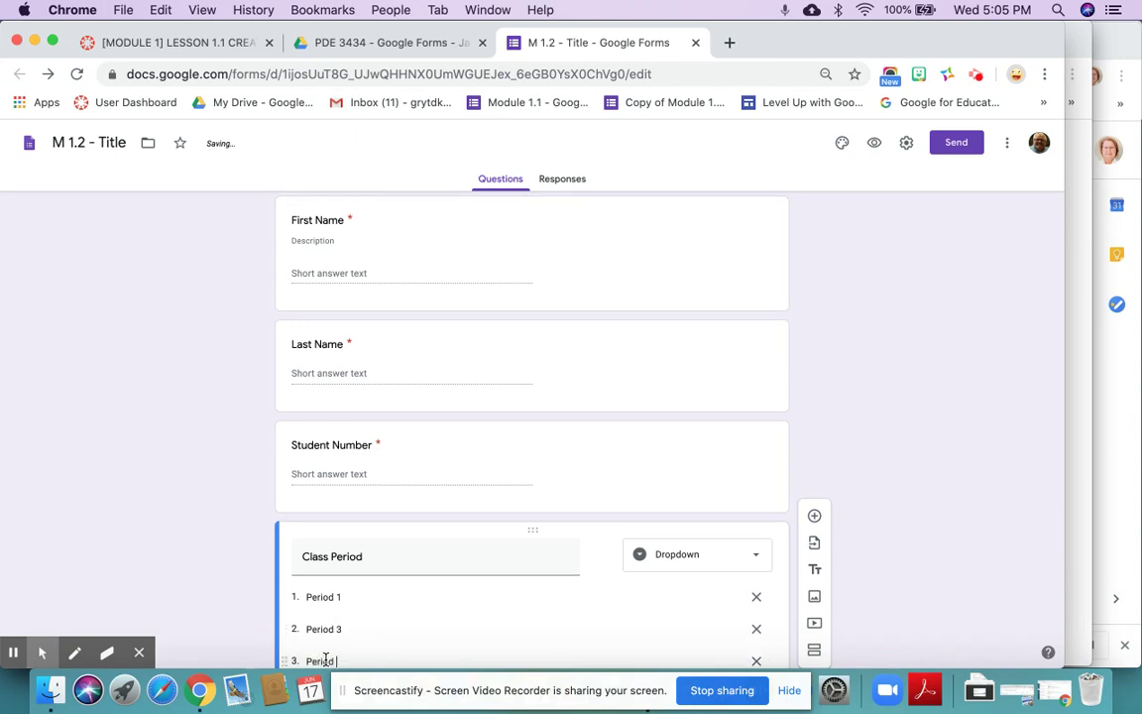
text(4)
- Add a new blank question below Class Period
scroll(331, 658, down, 3)
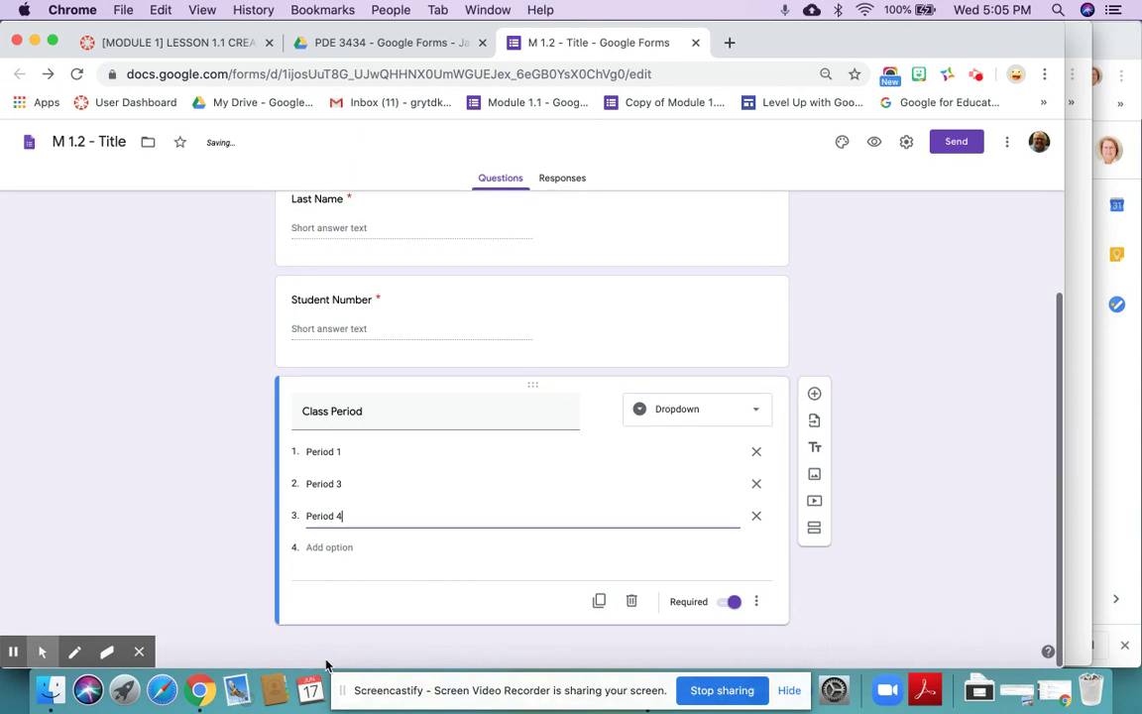
scroll(388, 602, up, 2)
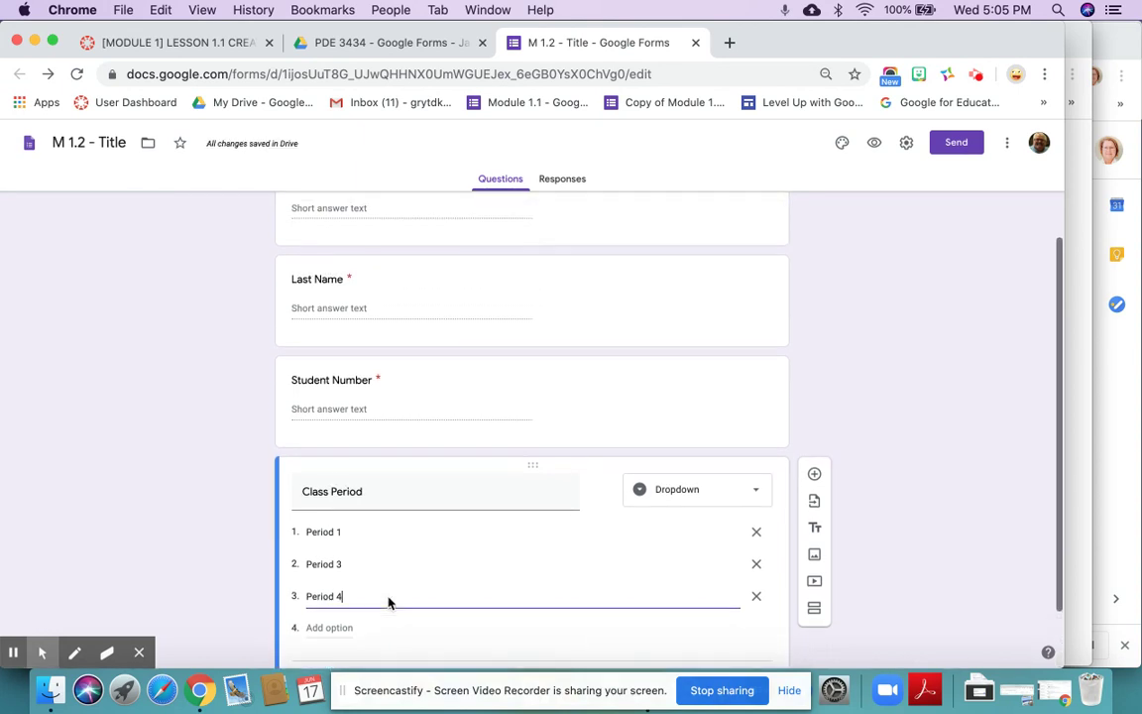
scroll(388, 602, up, 2)
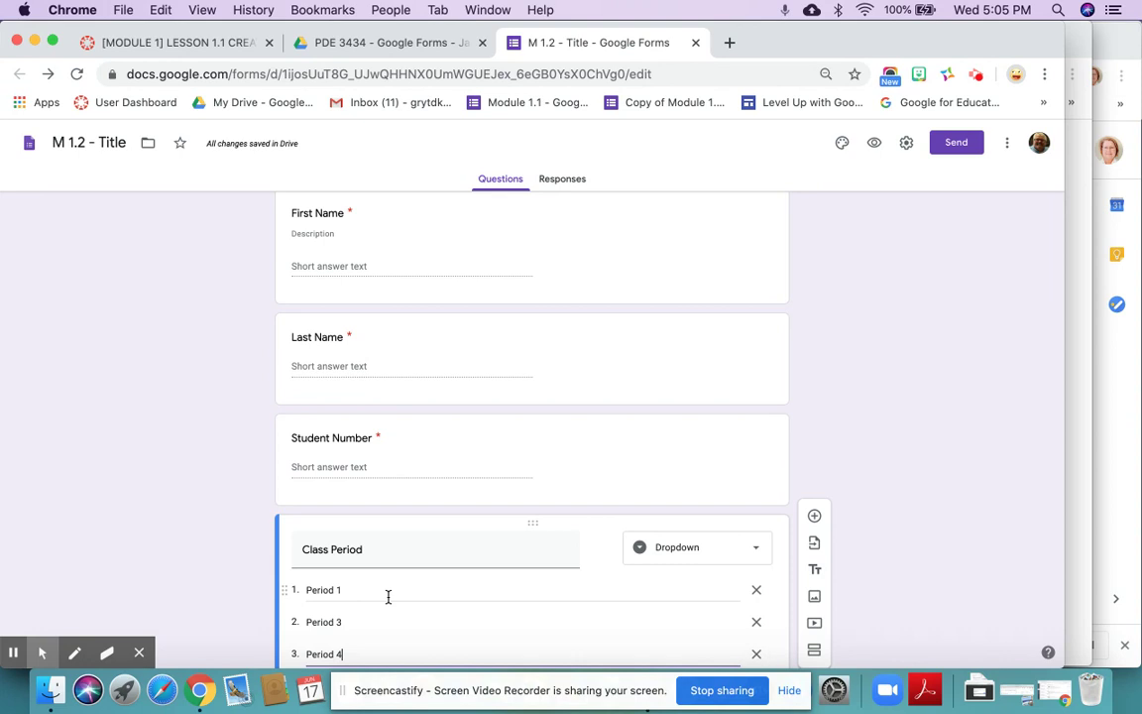
scroll(387, 596, up, 2)
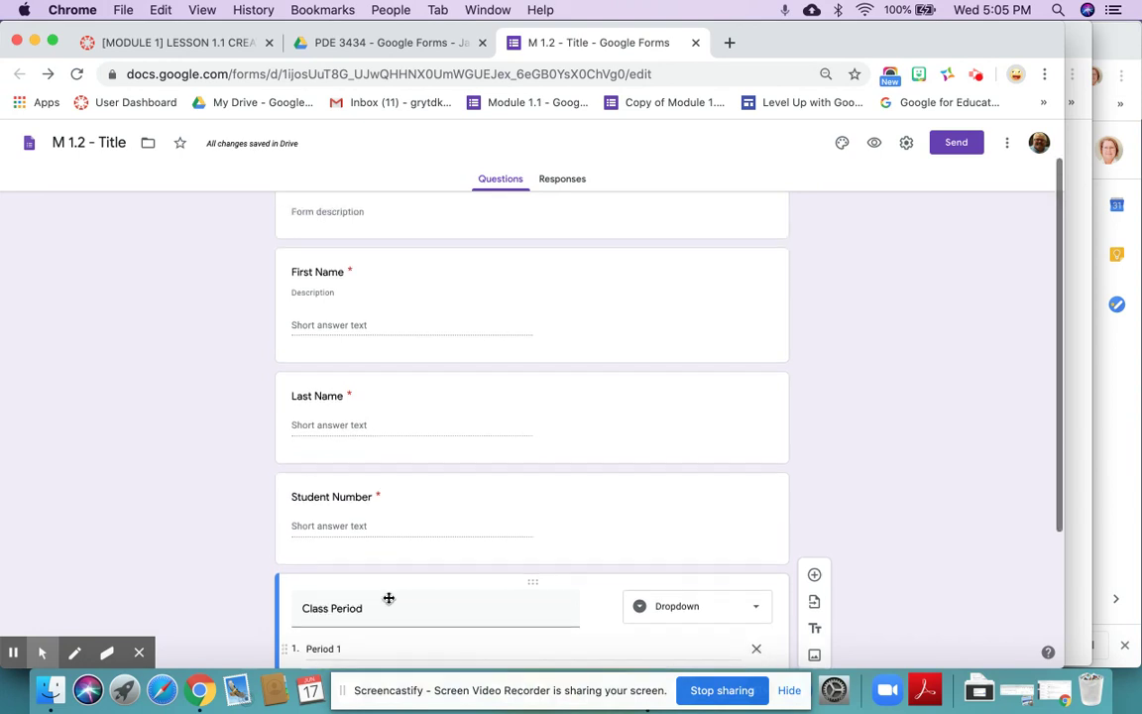
scroll(388, 601, down, 4)
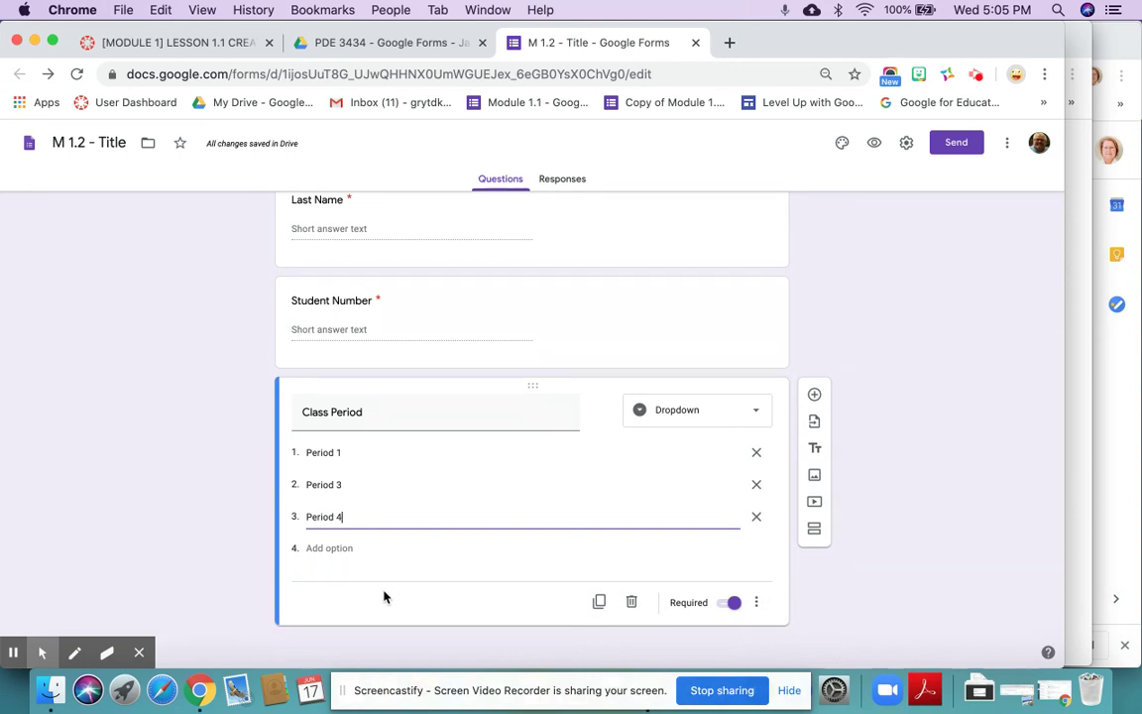
click(815, 396)
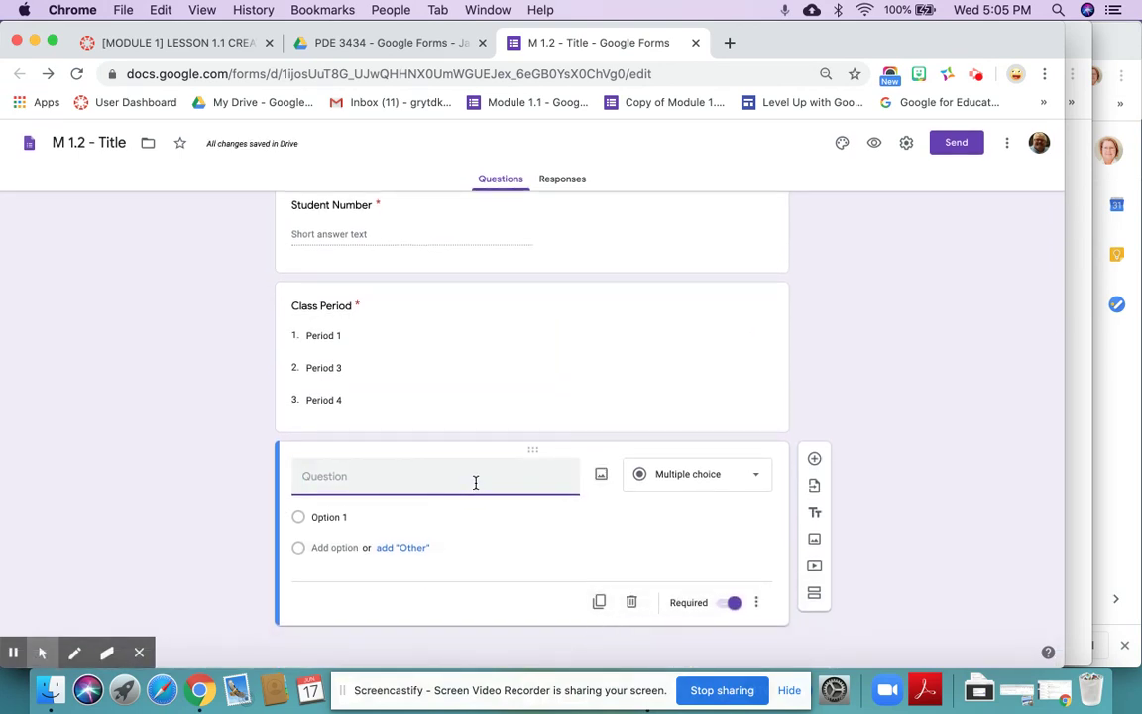
click(695, 482)
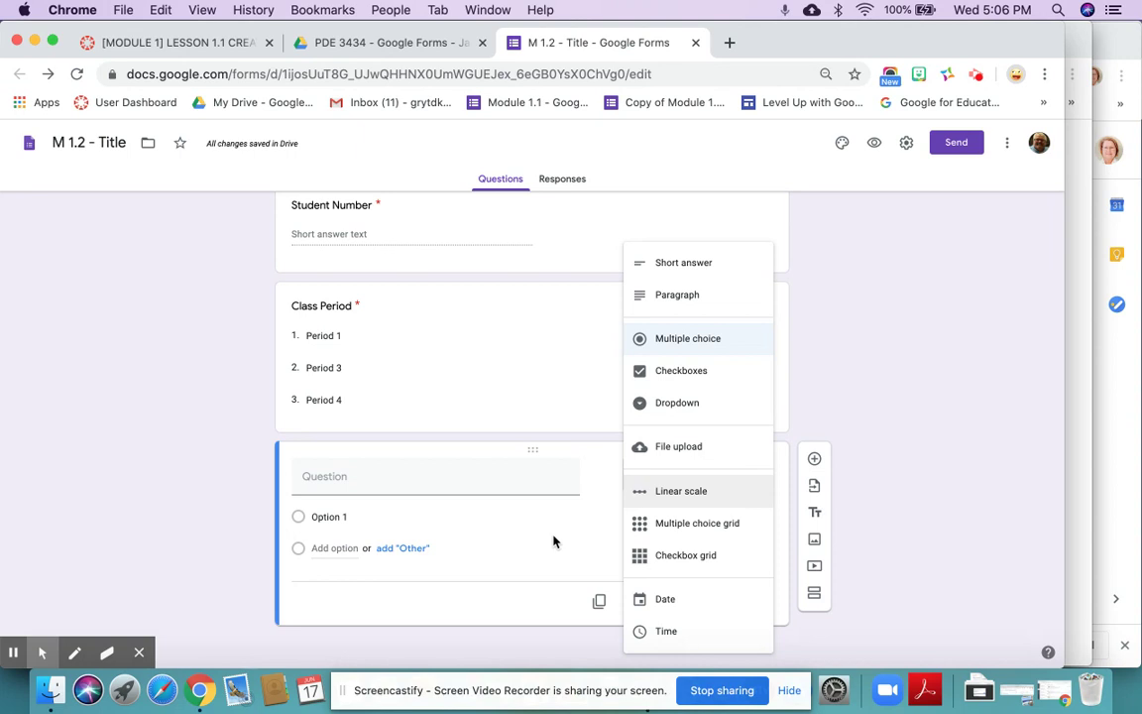
click(553, 541)
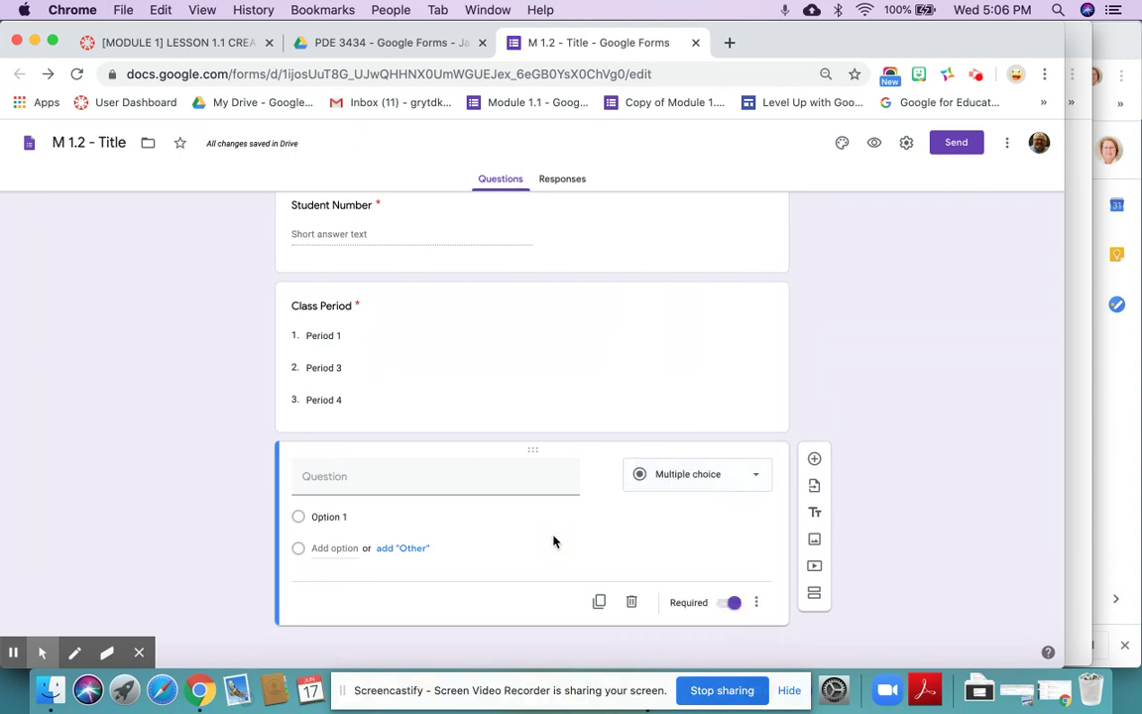
click(344, 517)
click(347, 479)
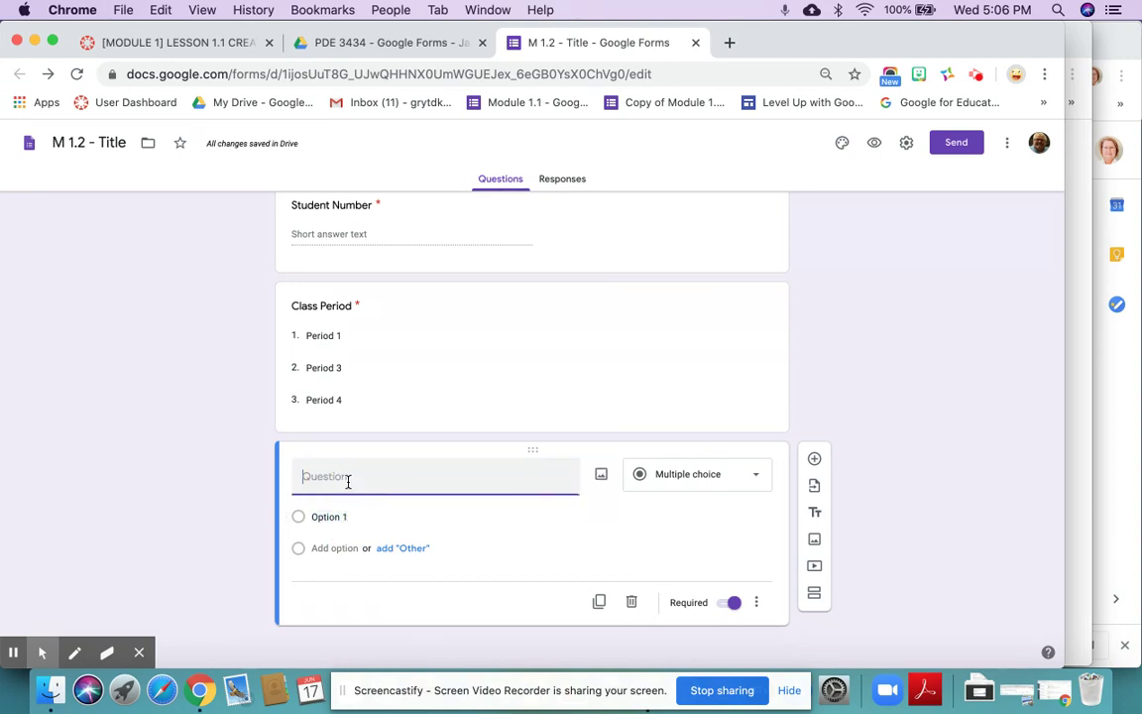
click(345, 515)
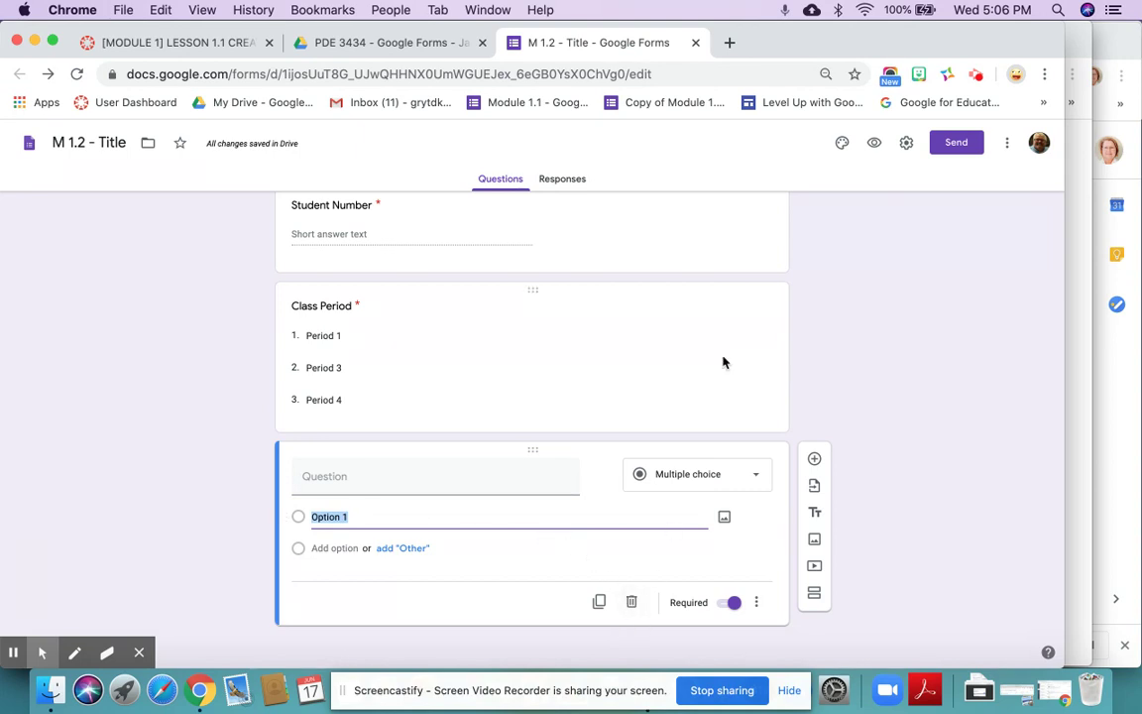
scroll(761, 260, up, 3)
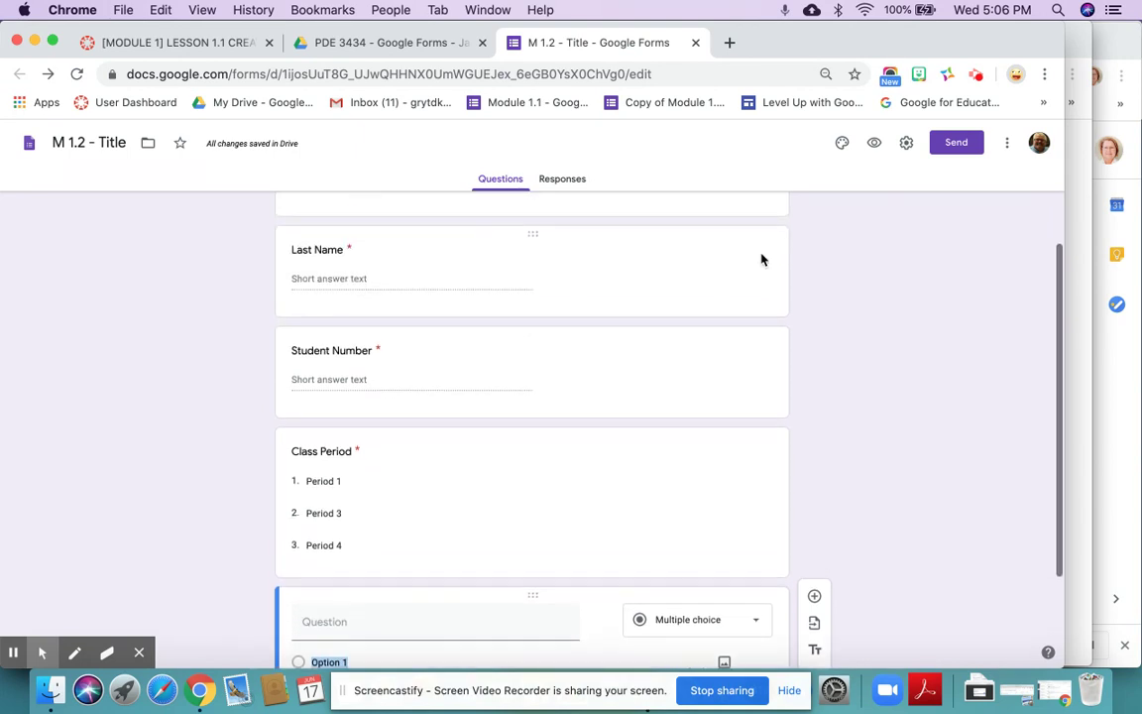
click(873, 145)
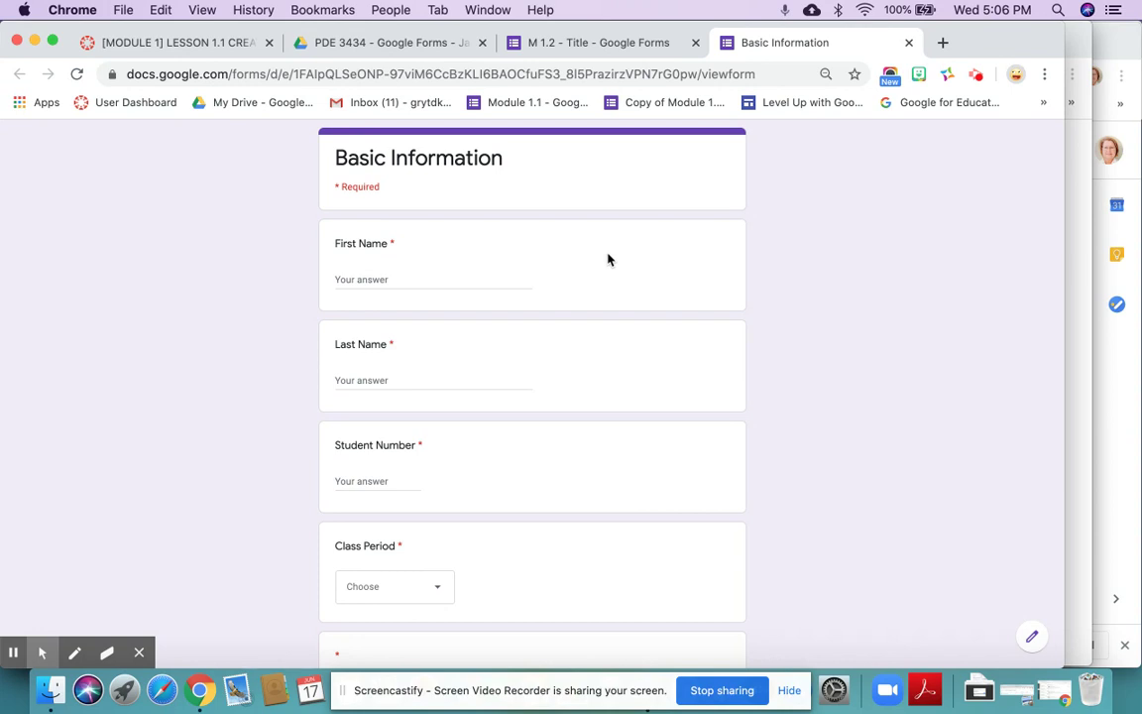
- In the preview, enter a sample first name, last name and student number
click(391, 278)
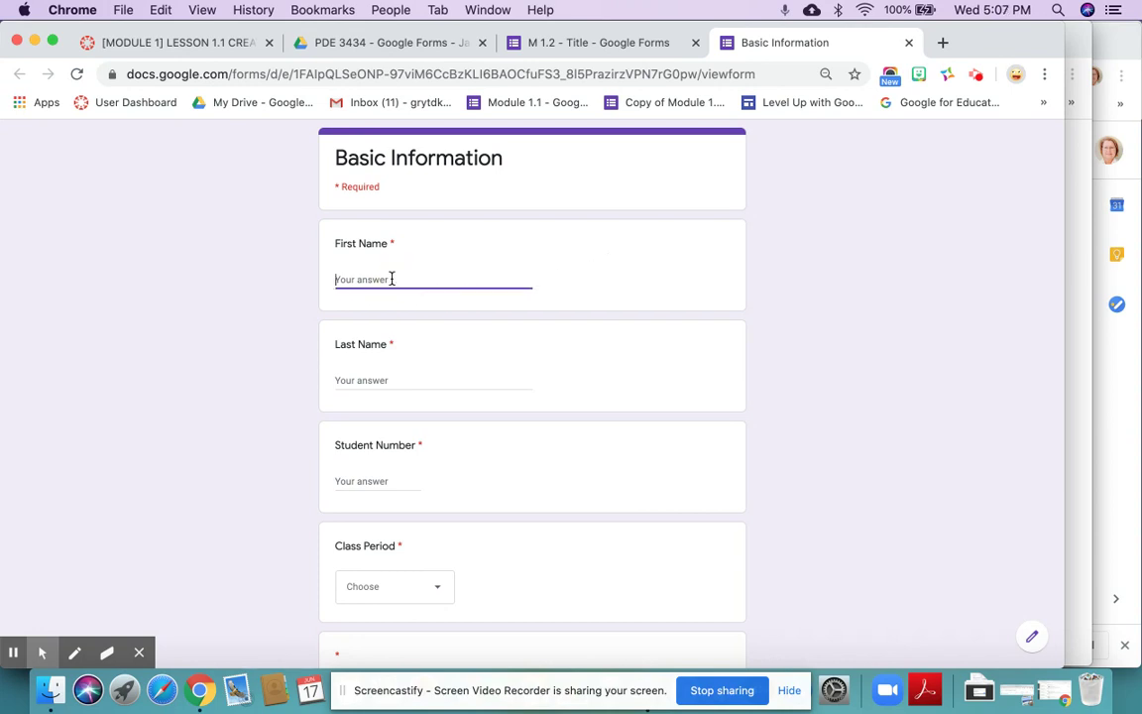
key(Tab)
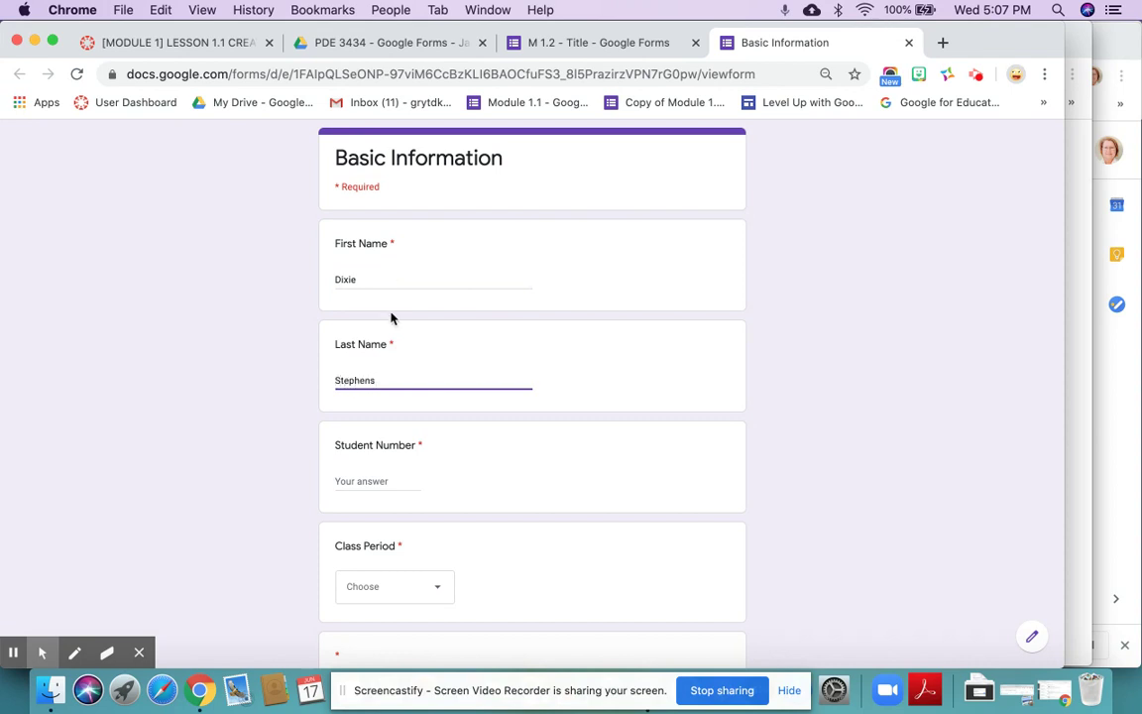
click(373, 481)
text(1212)
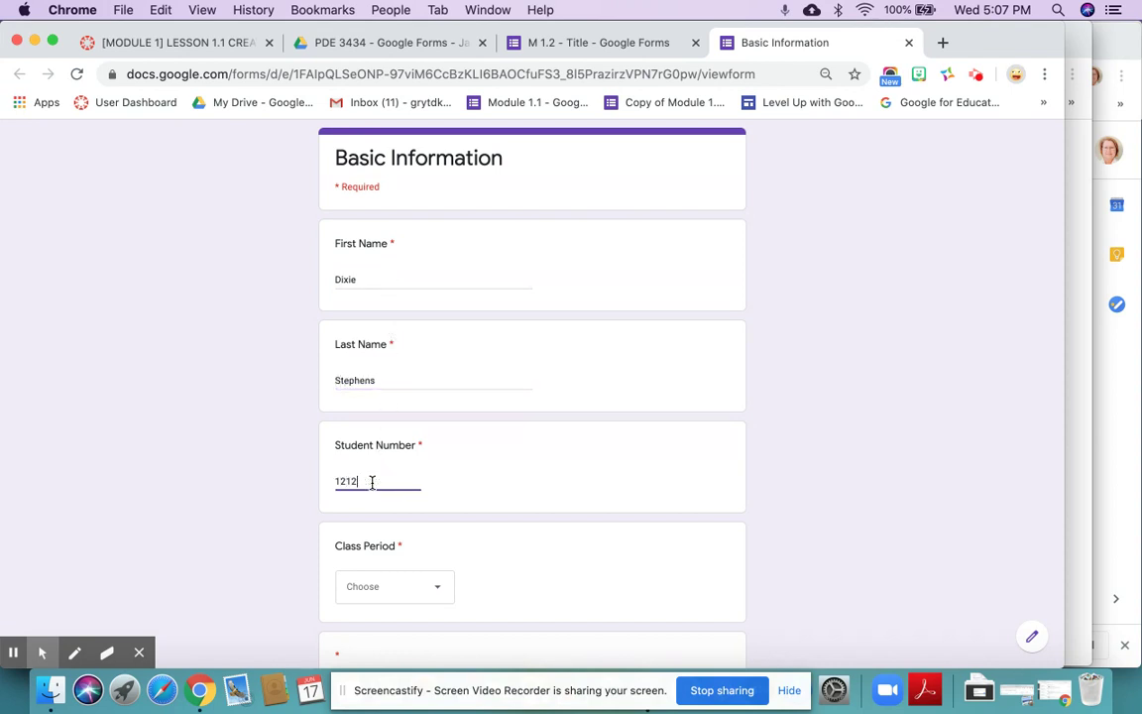
- Choose Period 3 from the Class Period dropdown and review the filled form
click(389, 595)
click(393, 599)
scroll(492, 563, down, 3)
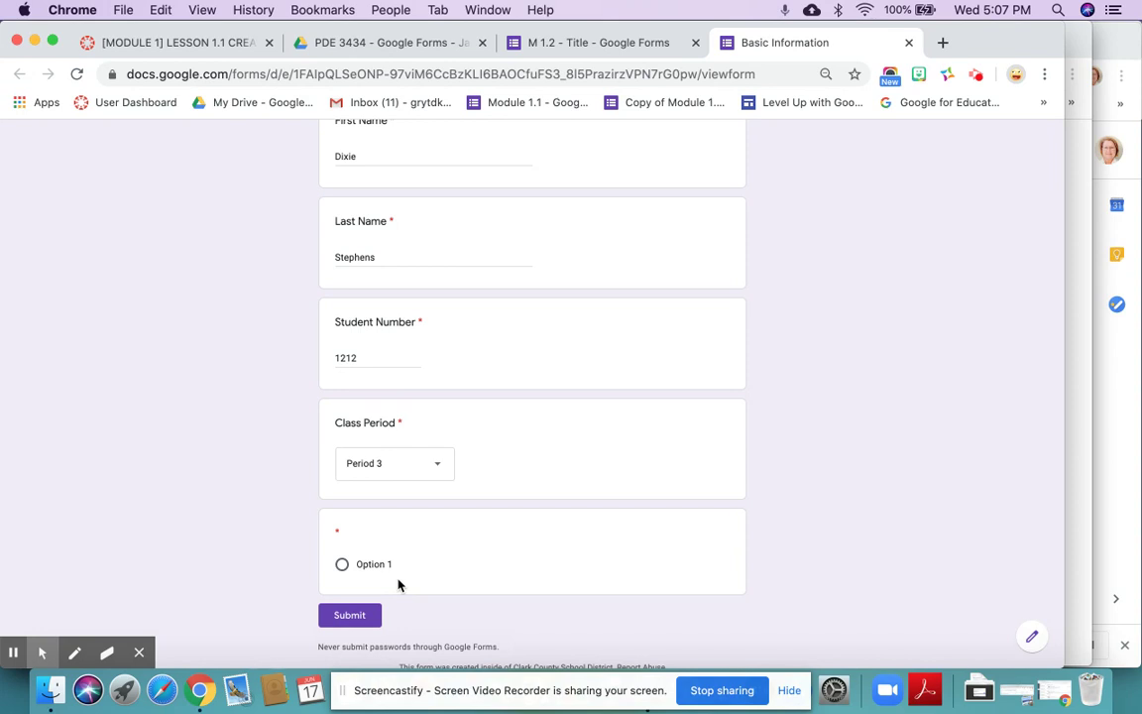
scroll(399, 585, down, 1)
scroll(399, 585, up, 3)
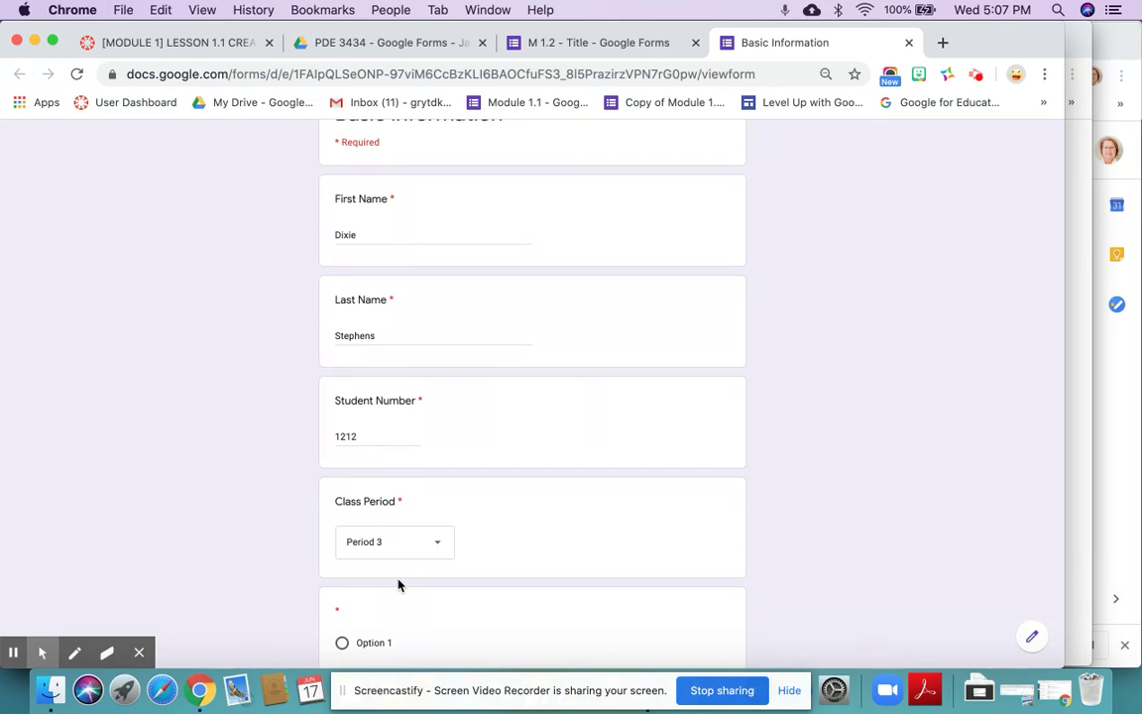
- Back in the M 1.2 editor, delete the blank multiple-choice question
click(612, 48)
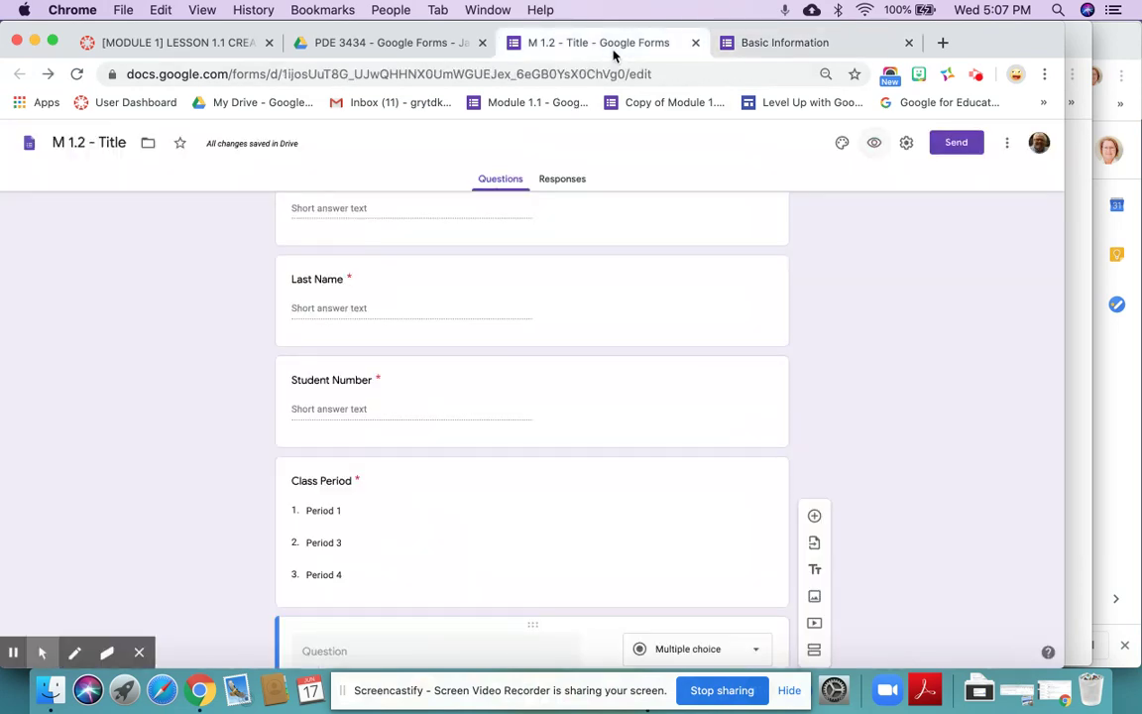
scroll(613, 423, down, 3)
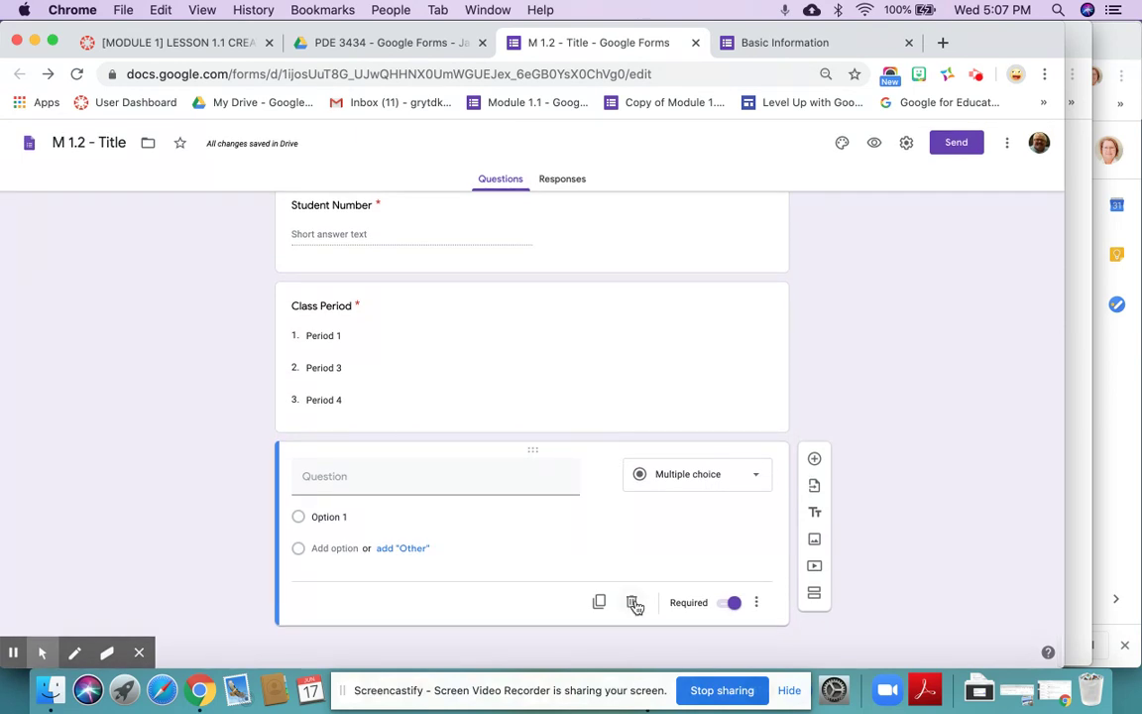
click(632, 603)
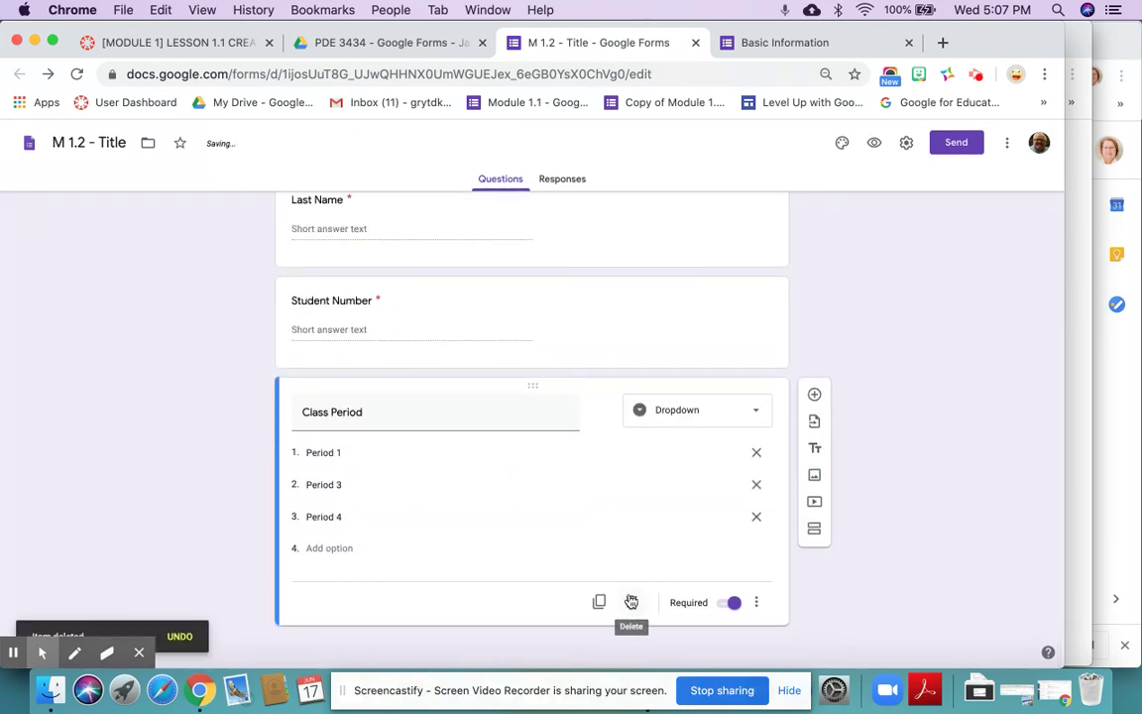
- Drag the Class Period question to sit below Last Name, above Student Number
click(534, 386)
drag(534, 386, 530, 285)
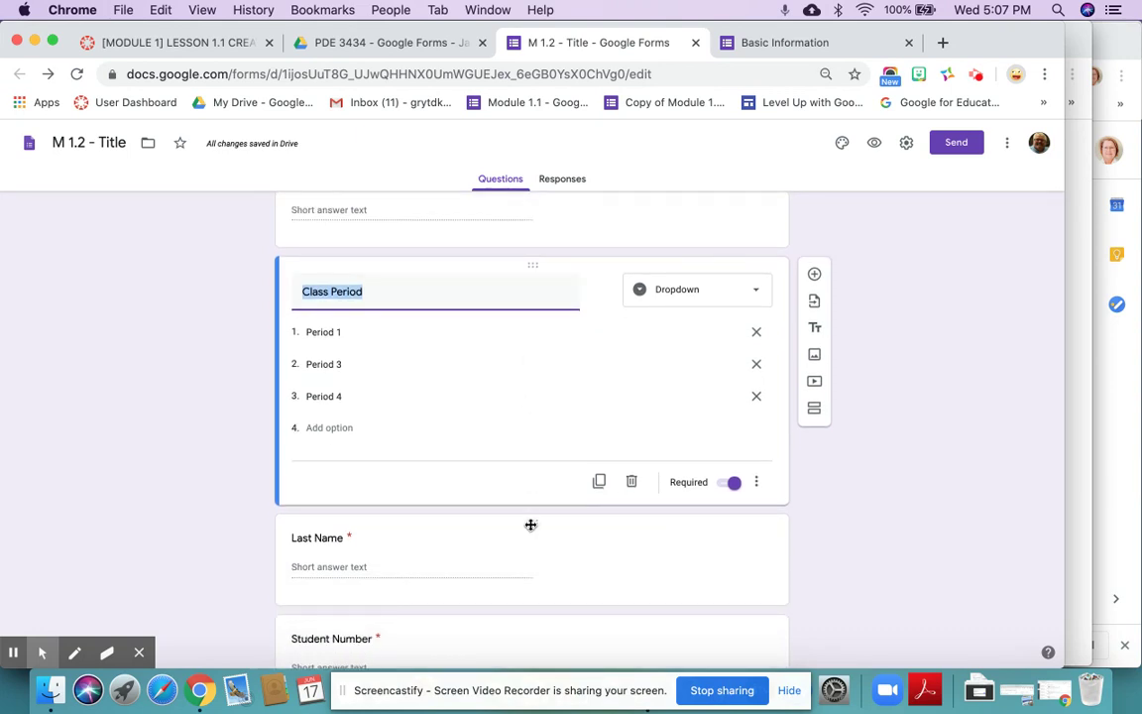
drag(532, 270, 532, 325)
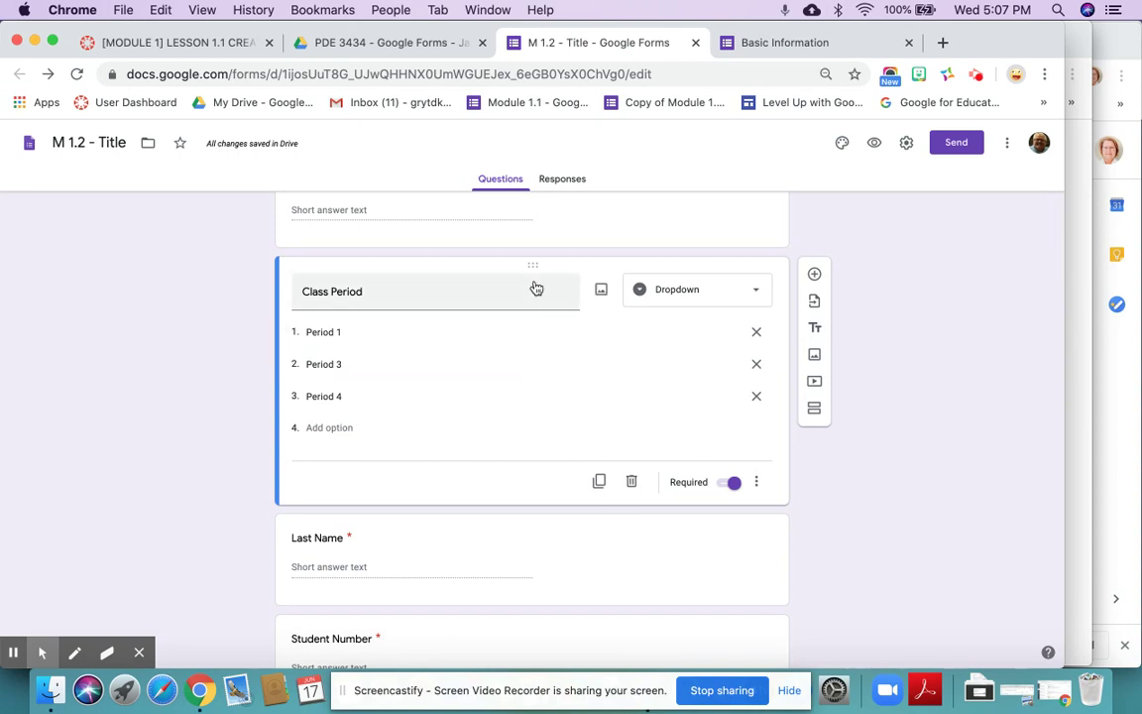
drag(535, 265, 537, 453)
scroll(537, 453, down, 2)
scroll(537, 453, up, 5)
scroll(538, 453, down, 5)
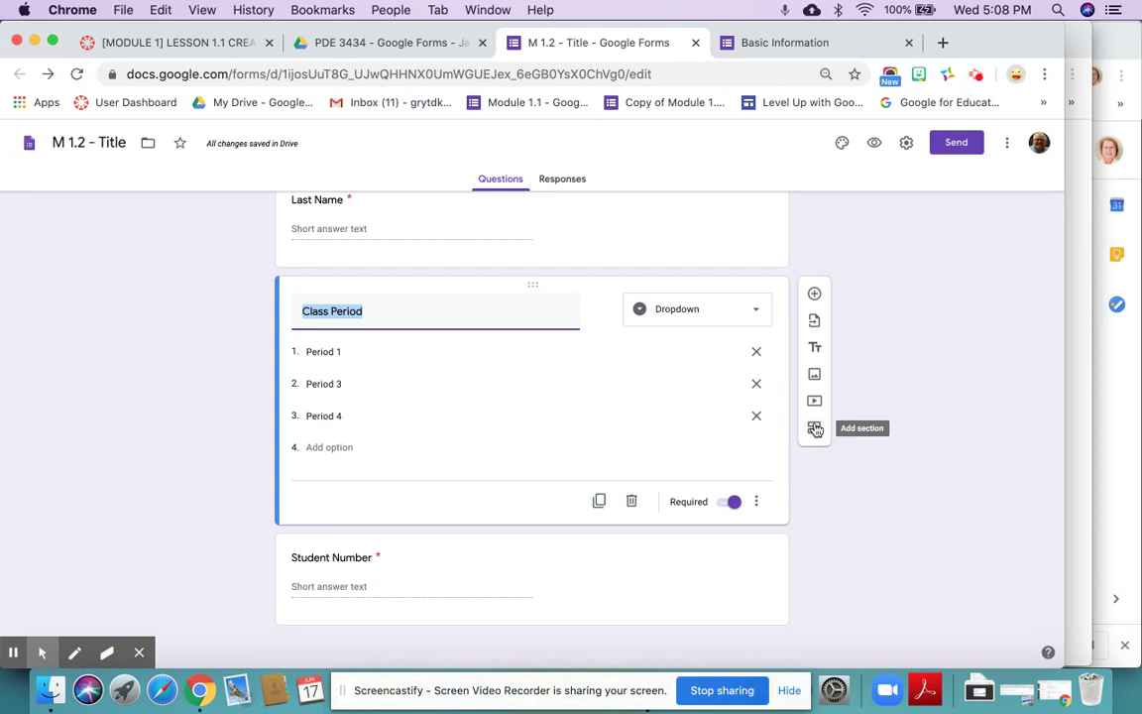
- Open the M 1.1 Basic Student Info form from the PDE 3434 Drive folder
click(426, 50)
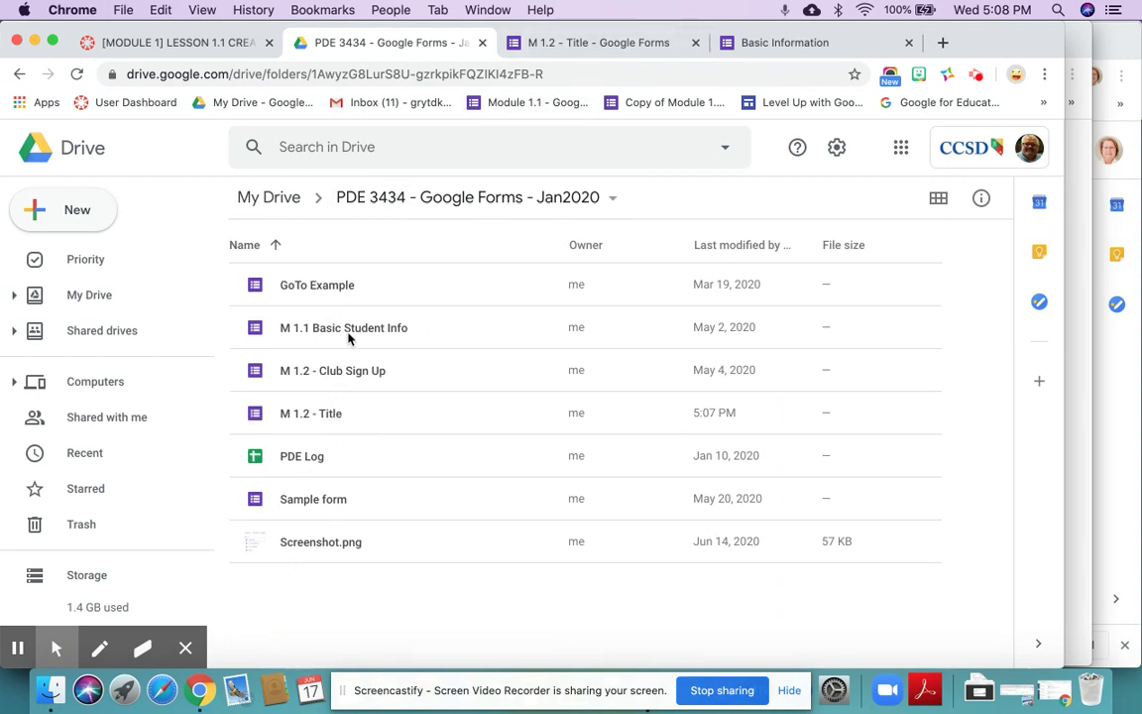
click(347, 335)
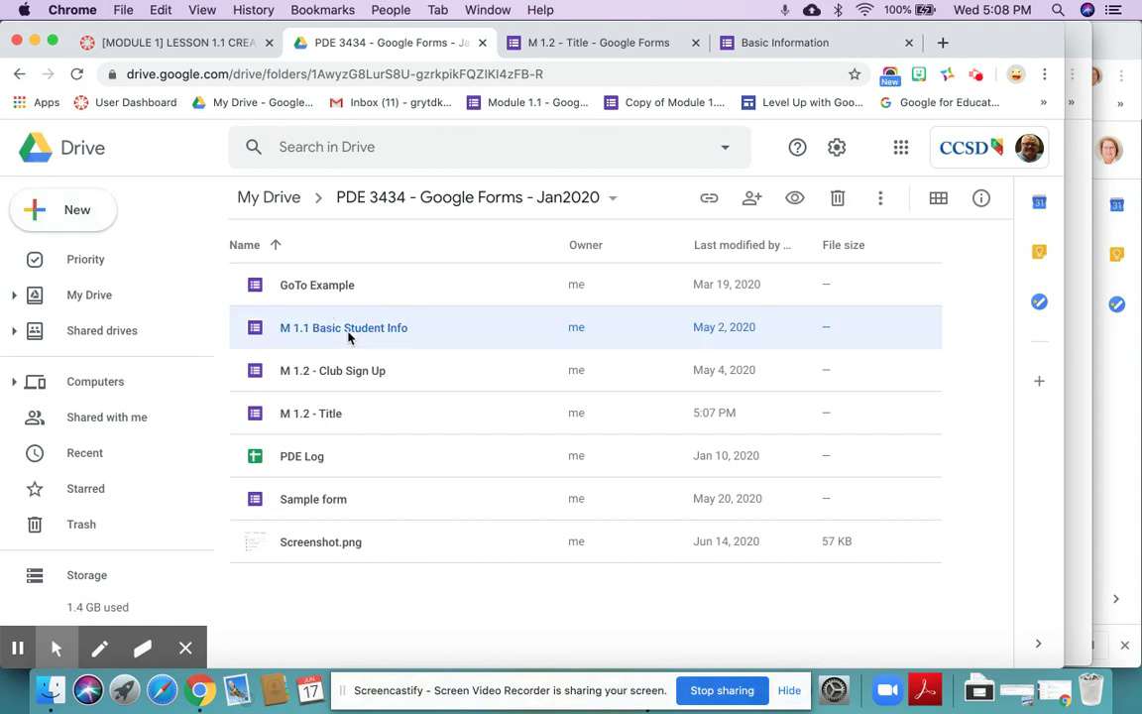
double_click(347, 333)
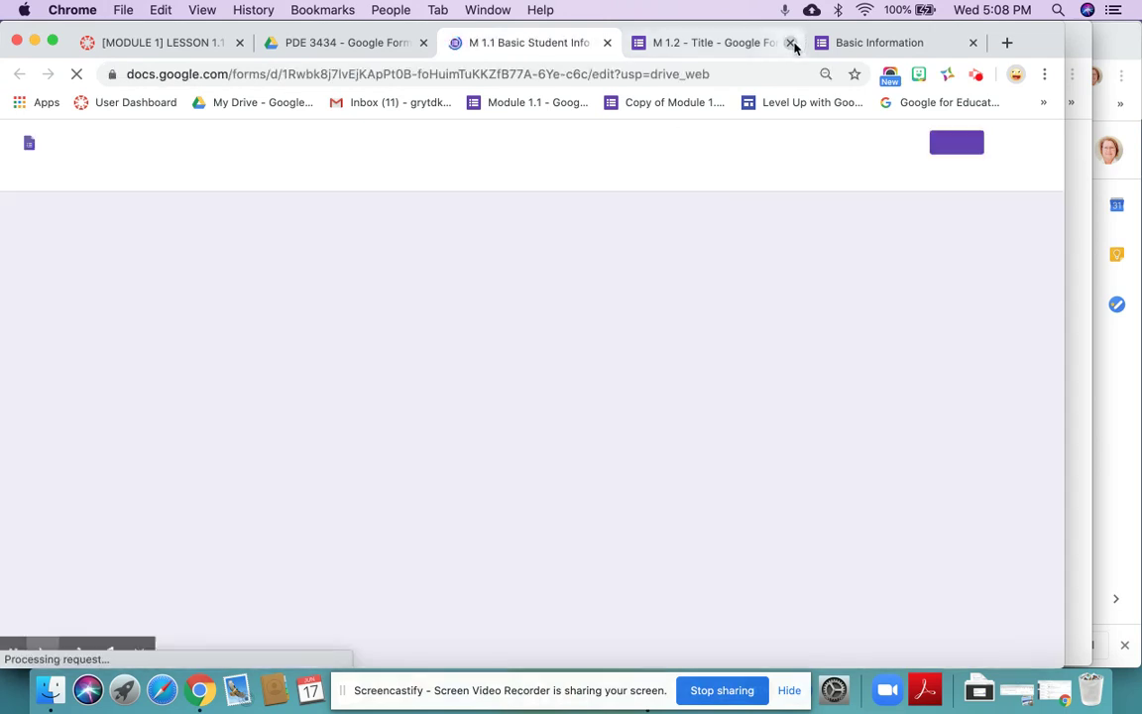
- Close the M 1.2 editor and the filled-in preview, leaving without saving
click(791, 42)
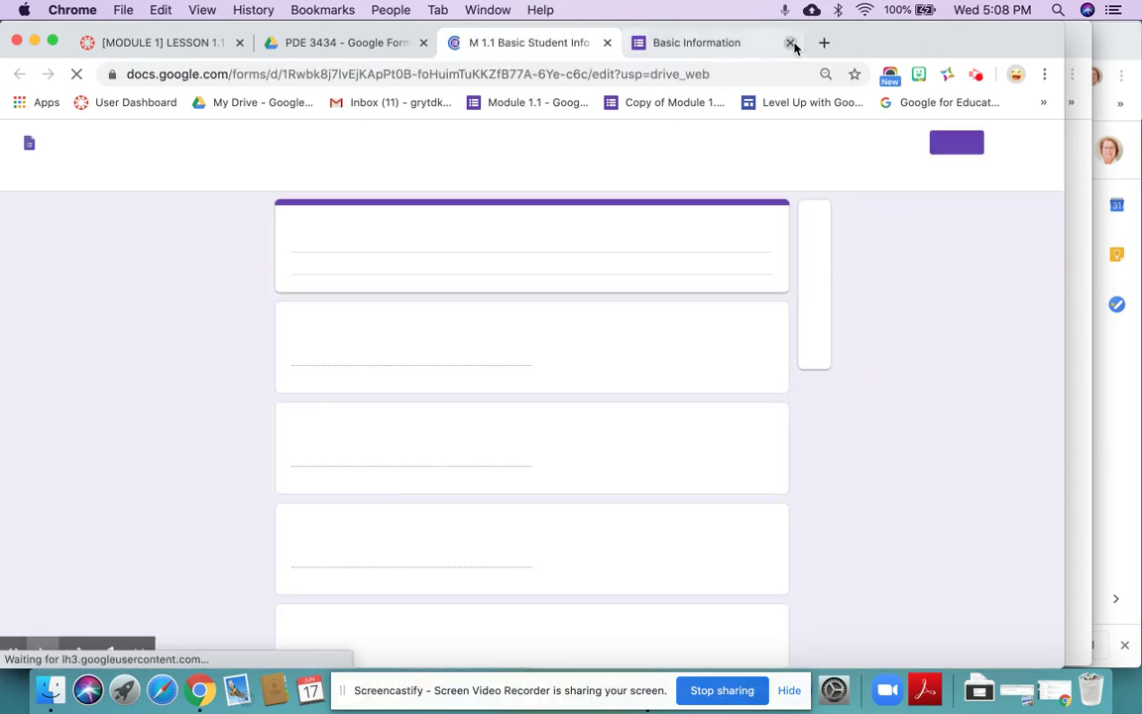
click(714, 44)
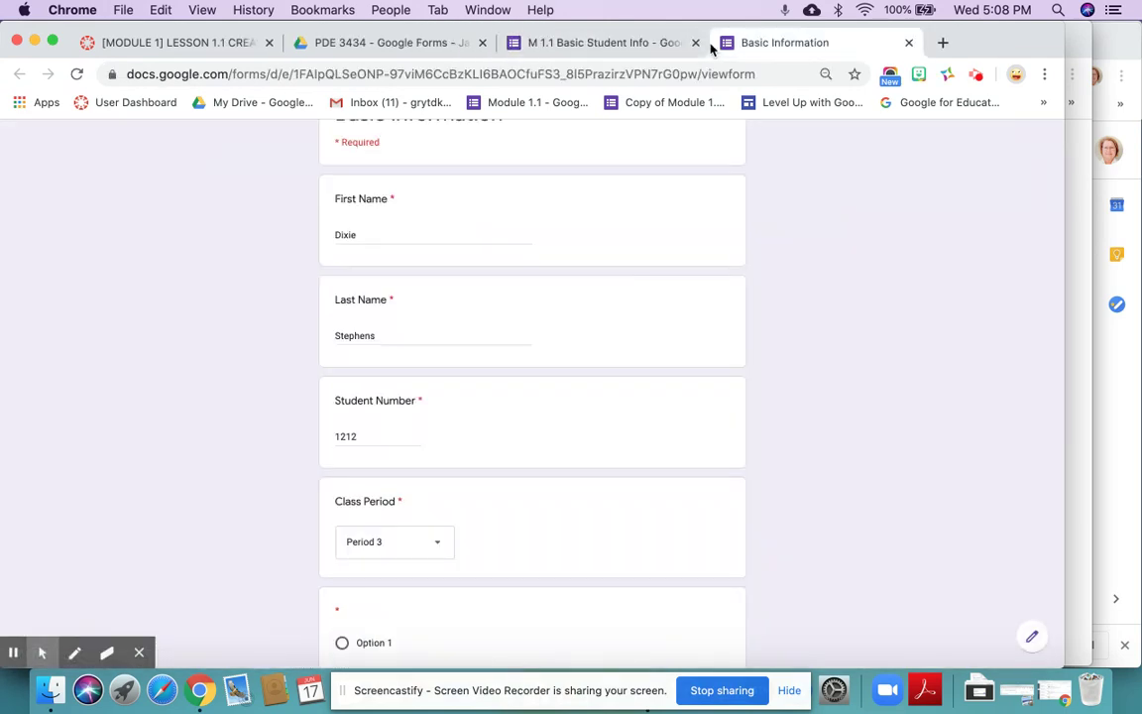
click(908, 43)
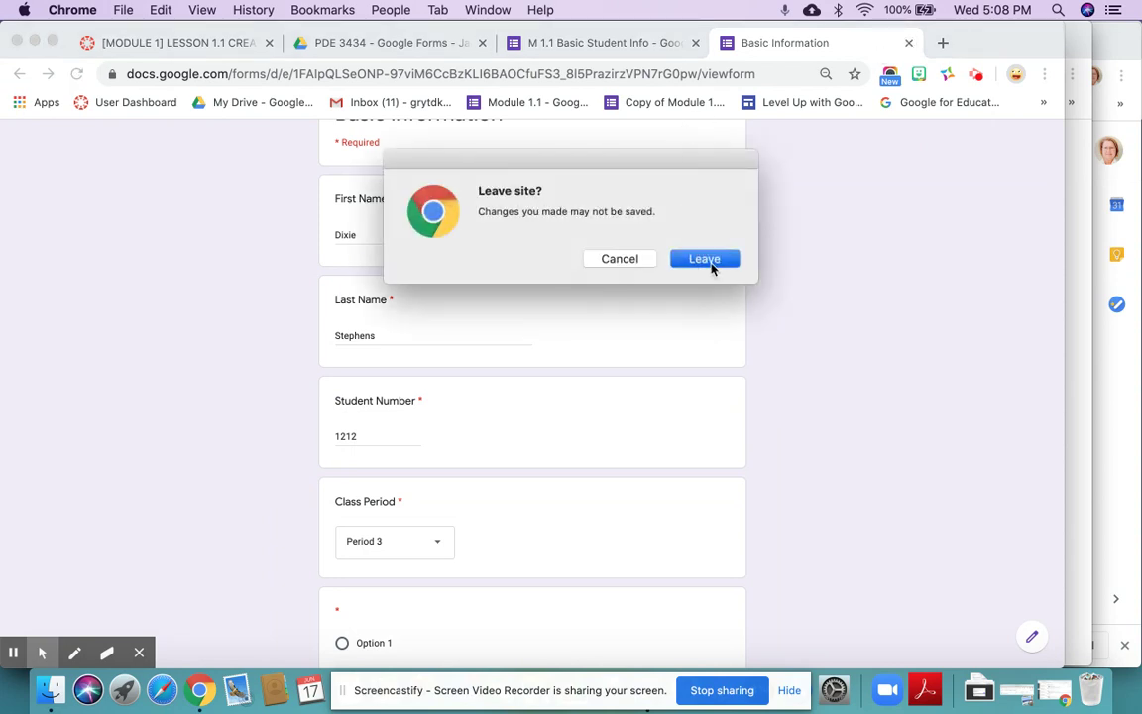
click(712, 262)
click(618, 47)
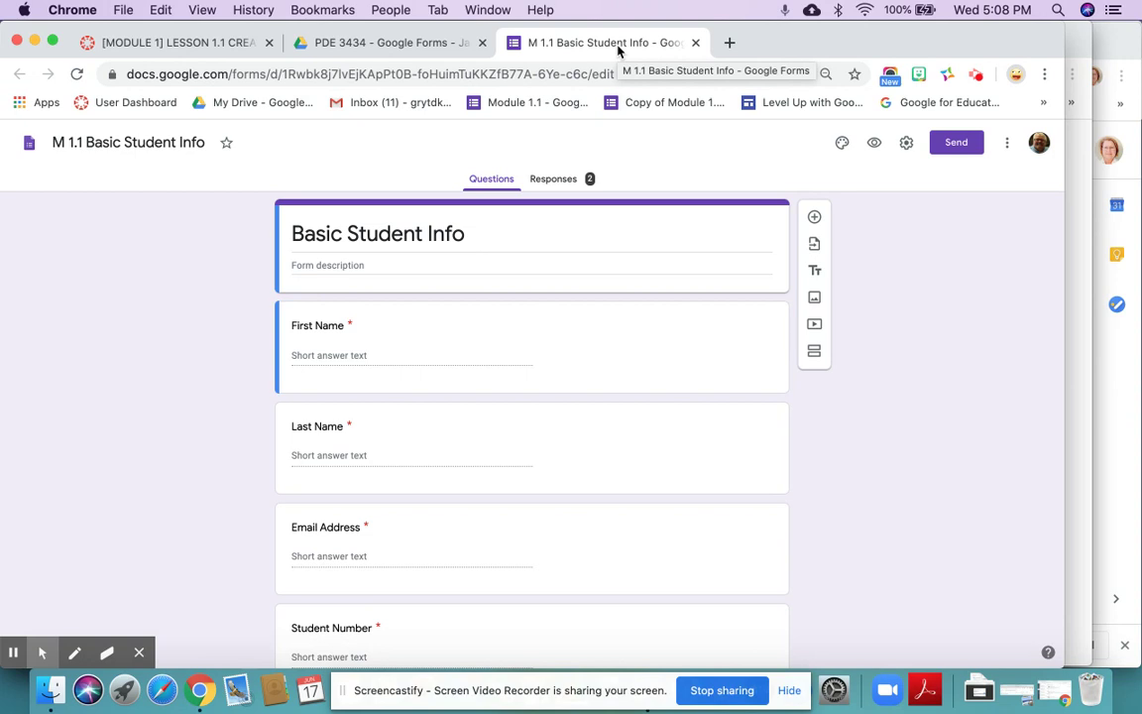
- Copy the form's link from the Send dialog, close it, and return to the PDE 3434 Drive folder
click(948, 144)
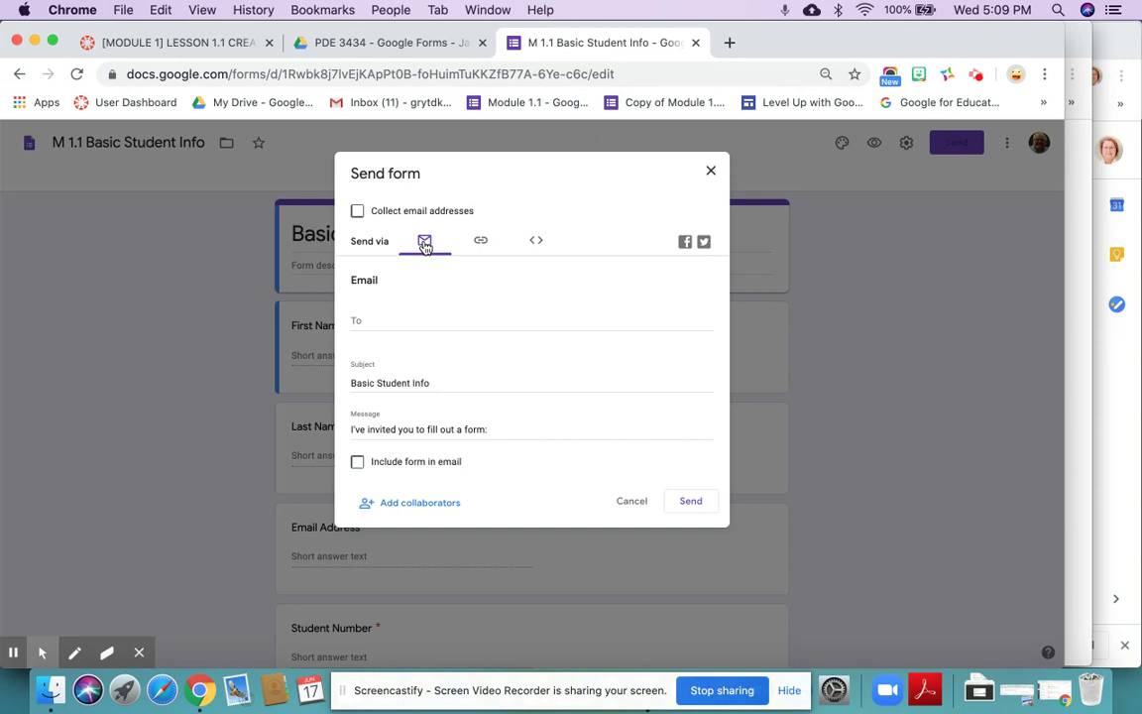
click(481, 243)
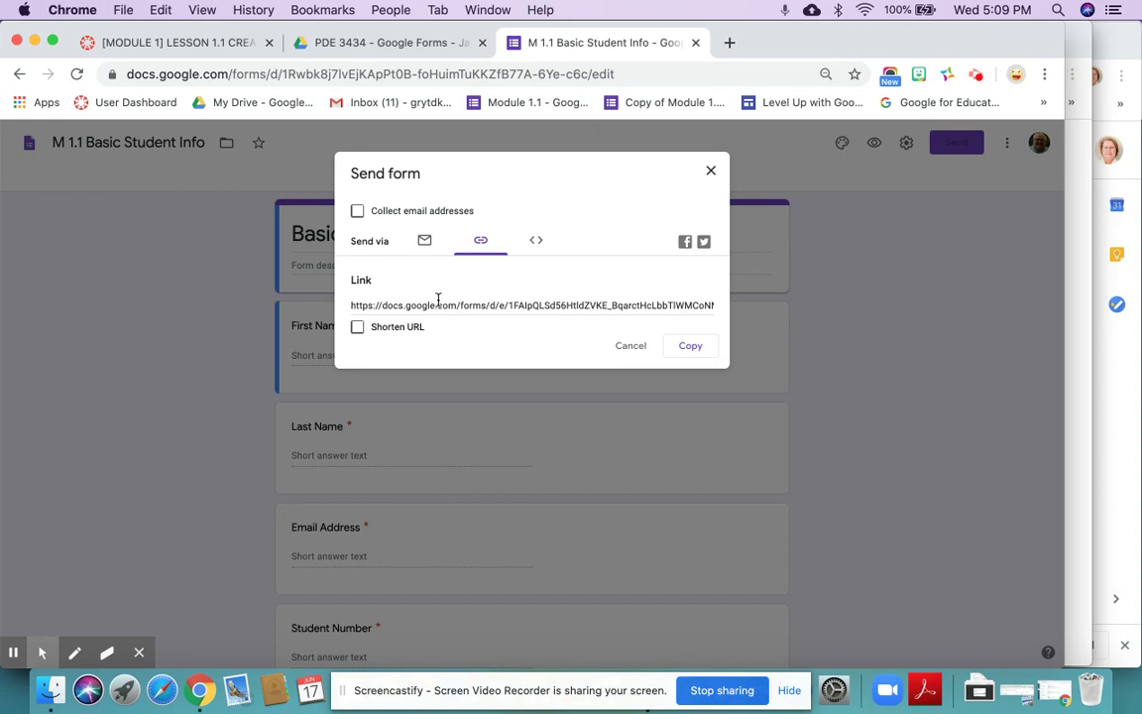
click(688, 348)
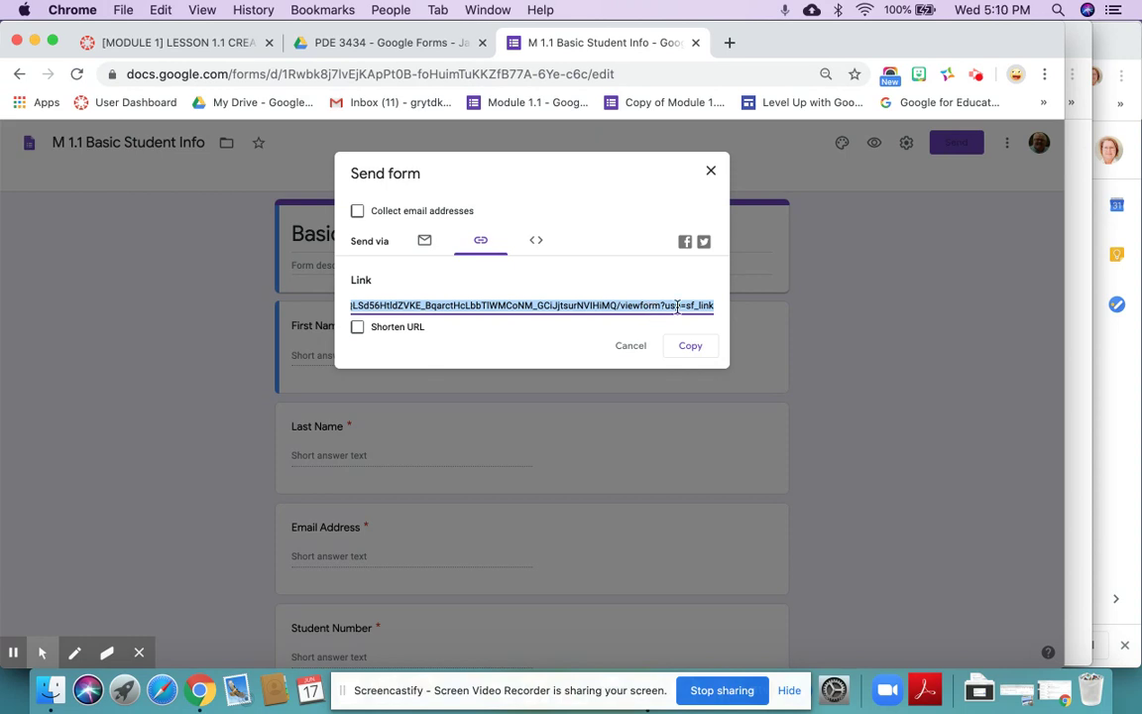
click(711, 170)
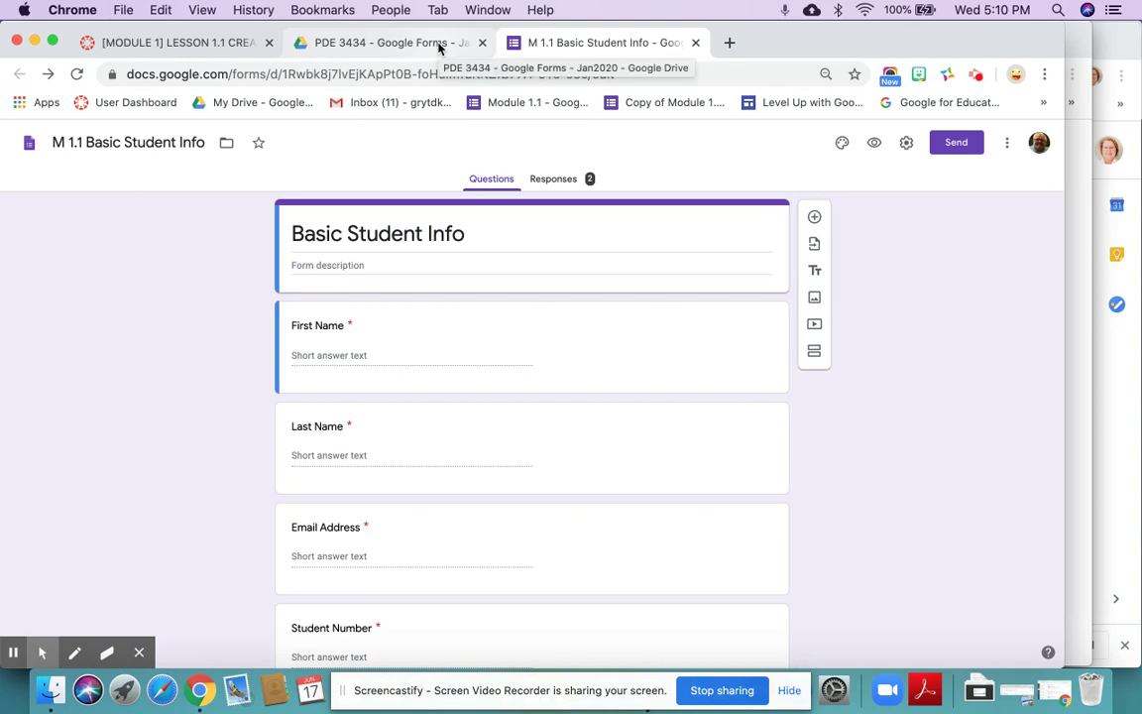
click(439, 48)
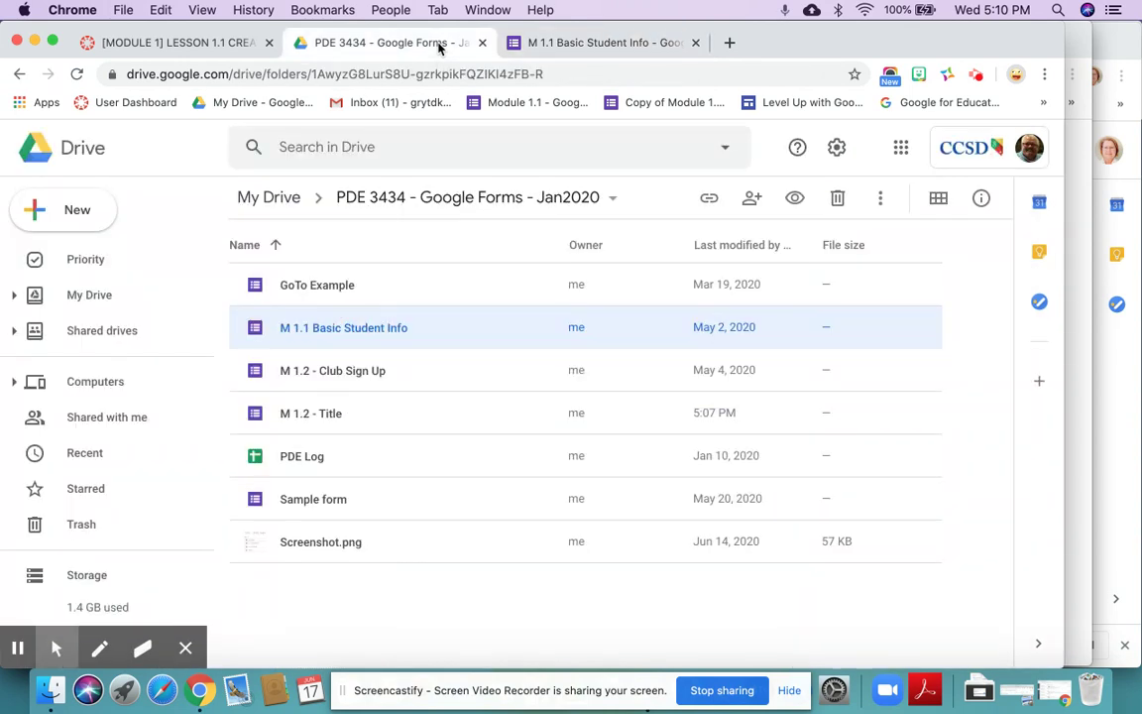